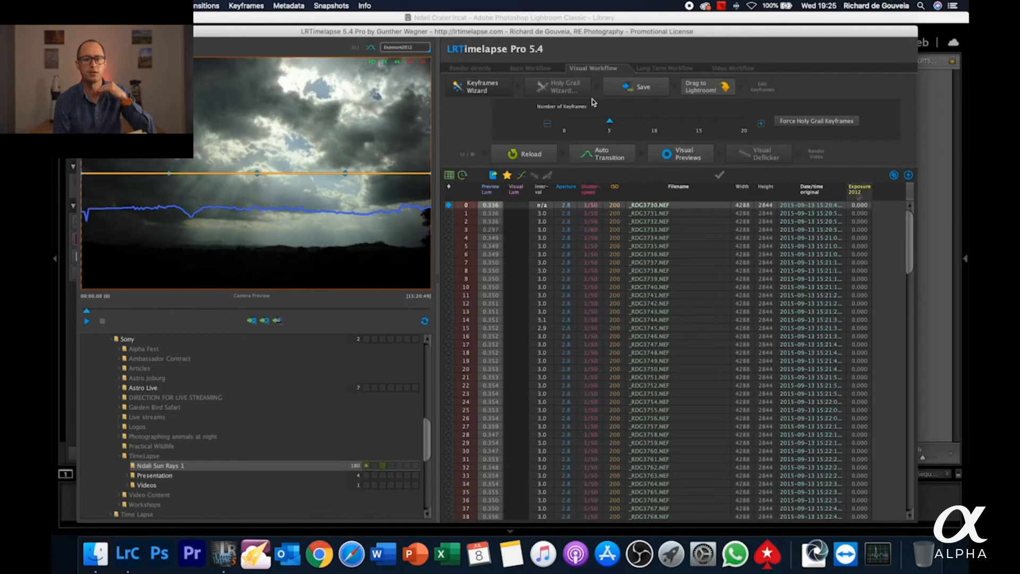
# Save the keyframed Ndali Sun Rays 1 sequence and import all its photos into the Lightroom catalog without moving them
pyautogui.click(622, 91)
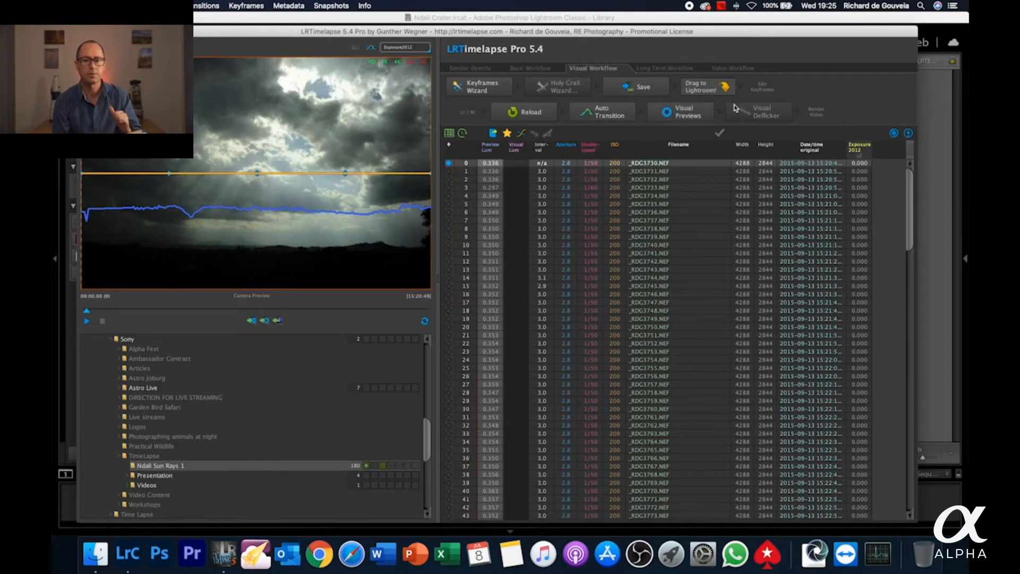
pyautogui.moveTo(711, 89); pyautogui.dragTo(125, 557)
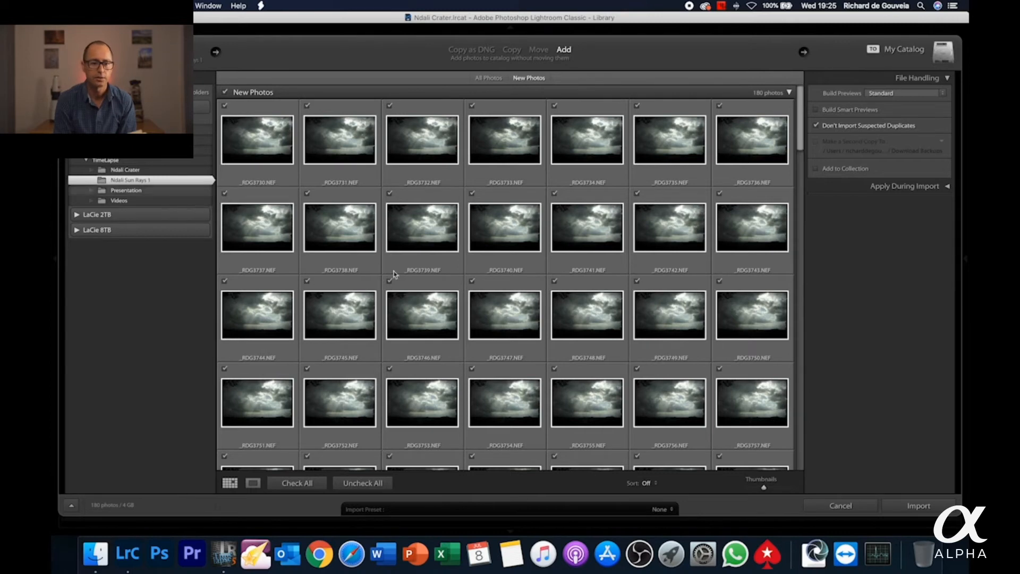
pyautogui.click(921, 509)
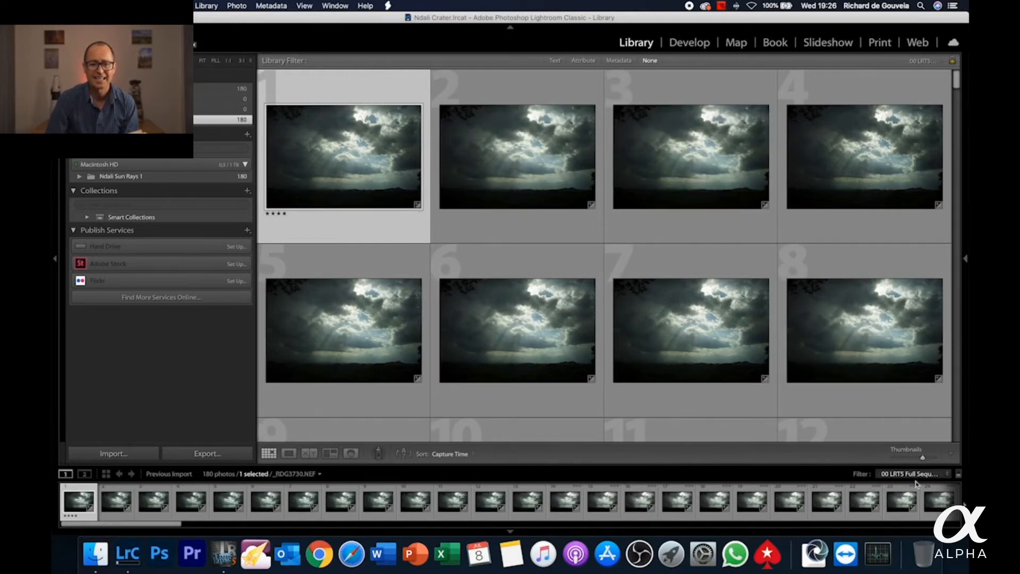
# Filter the imported photos with the 01 LRT5 Keyframes preset
pyautogui.click(950, 475)
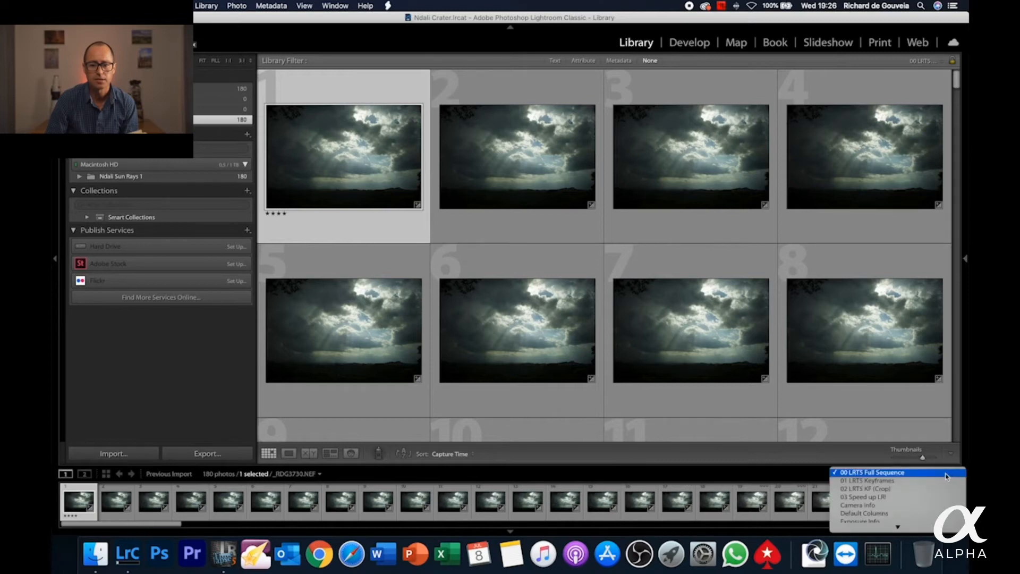
pyautogui.click(896, 481)
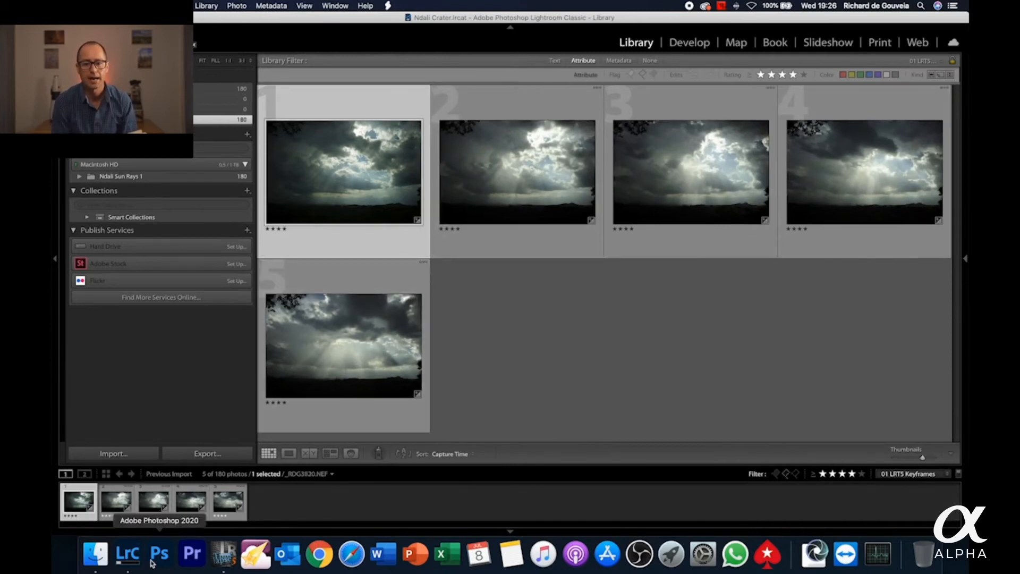
# Look at the keyframe positions on the sequence curve in LRTimelapse and return to Lightroom
pyautogui.click(234, 553)
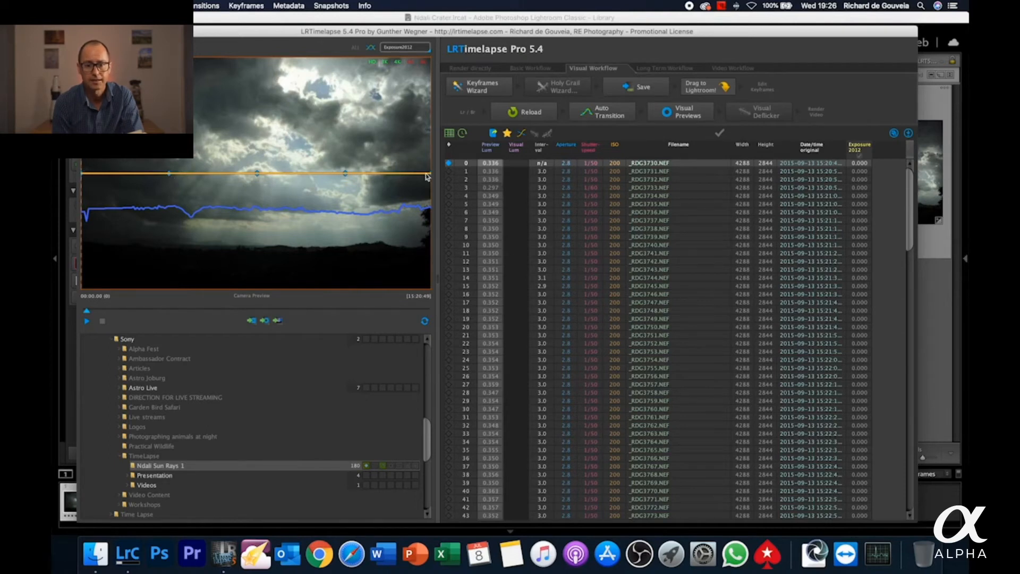
pyautogui.click(128, 553)
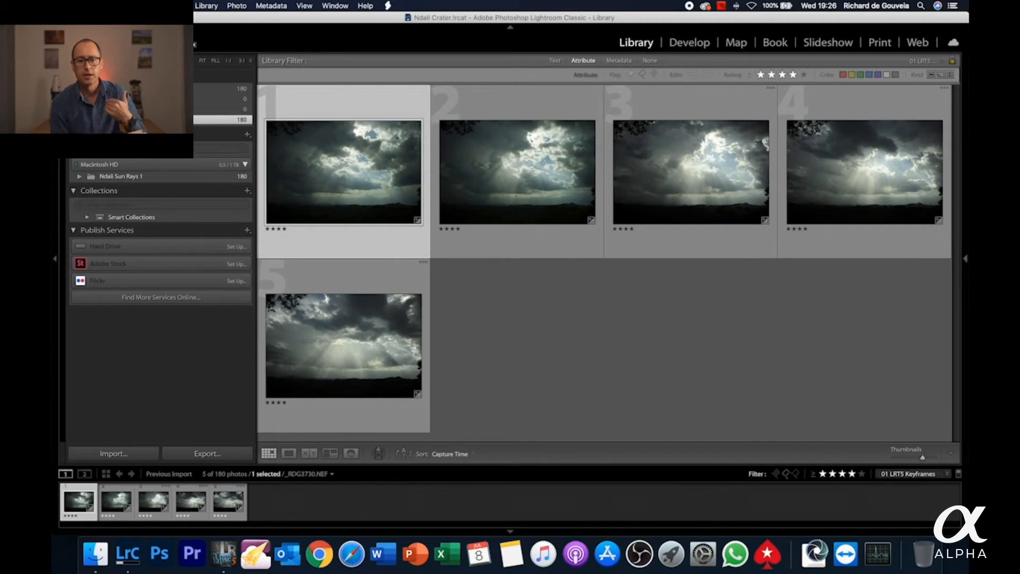
# Cancel the background task running in Lightroom
pyautogui.click(194, 49)
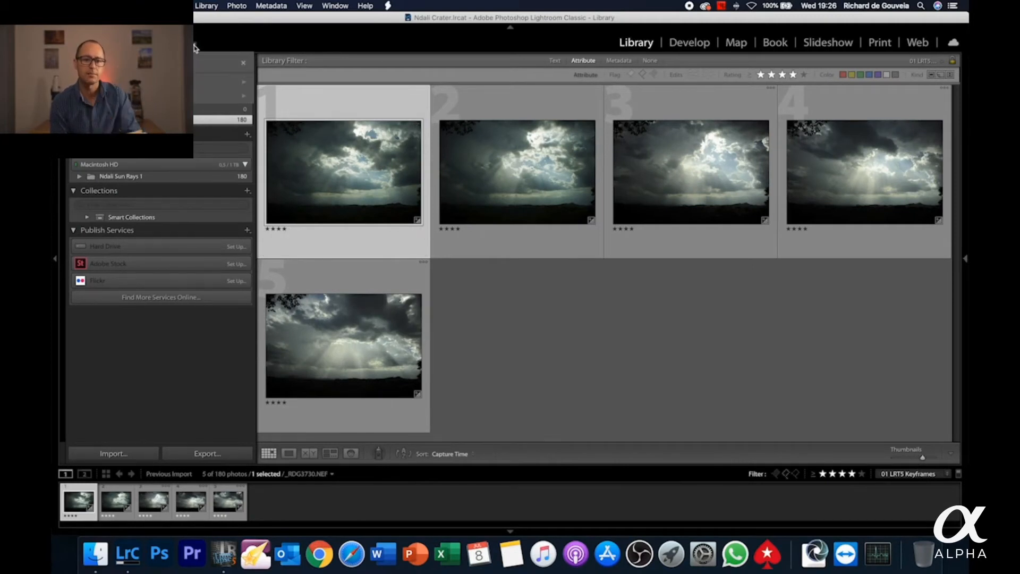
pyautogui.click(243, 63)
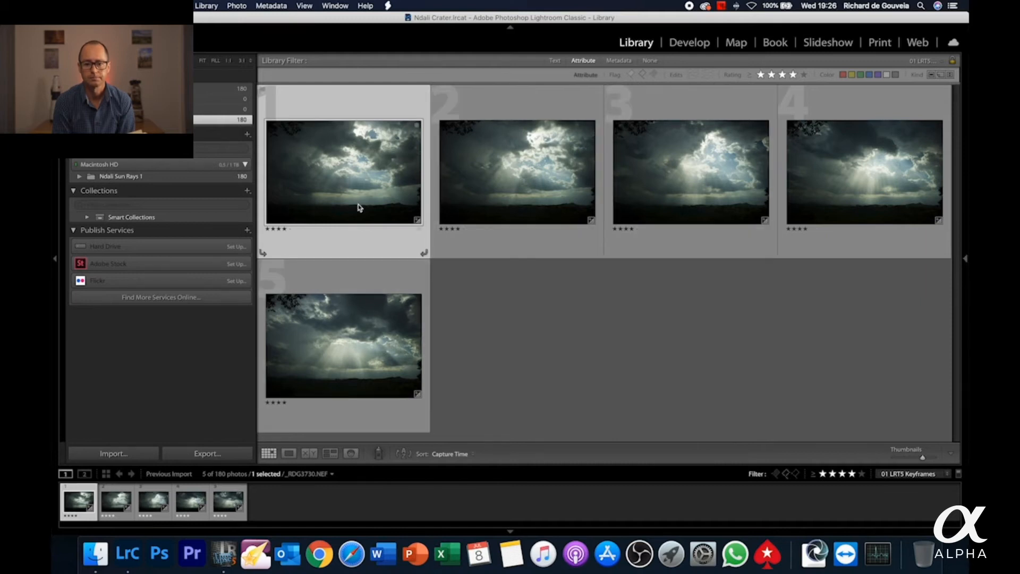
# Open the first keyframe, _RDG3730.NEF, in the Develop module and hide the presets and history area to enlarge the image
pyautogui.doubleClick(357, 186)
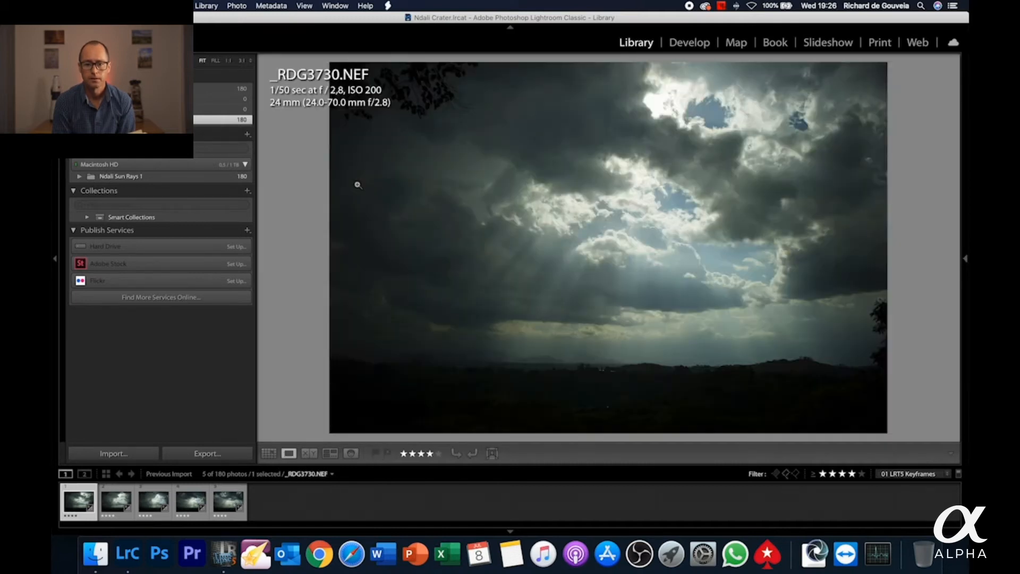
pyautogui.click(691, 42)
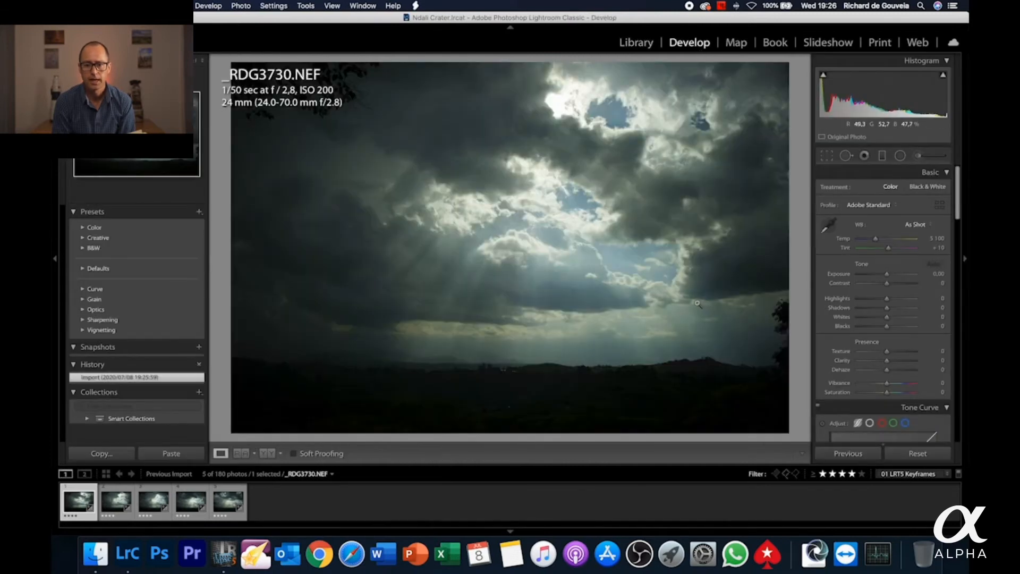
pyautogui.click(55, 260)
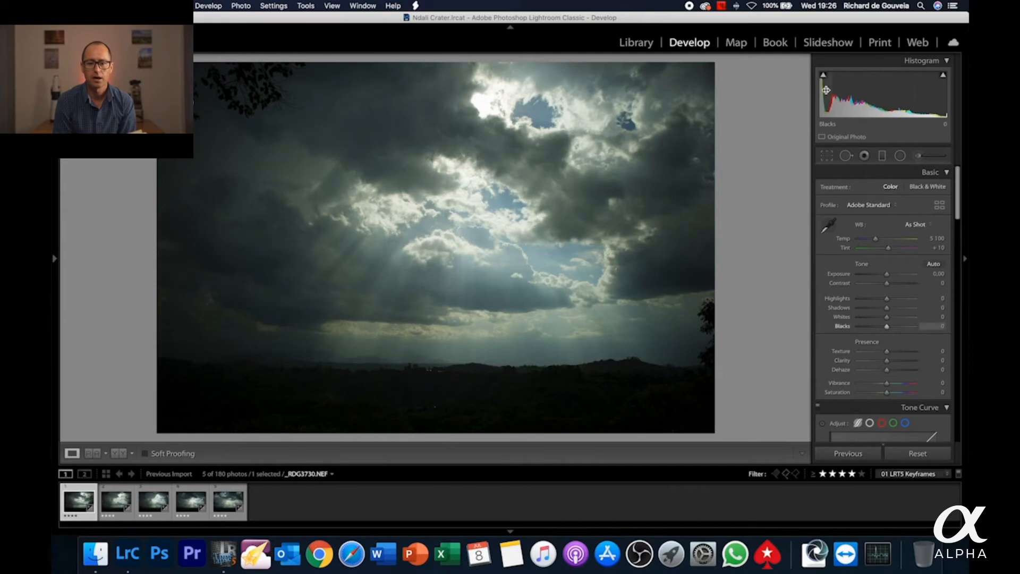
# Using the histogram's clipping as a guide, set the photo's Shadows to +100, Blacks to -13 and Highlights to -20
pyautogui.moveTo(824, 77)
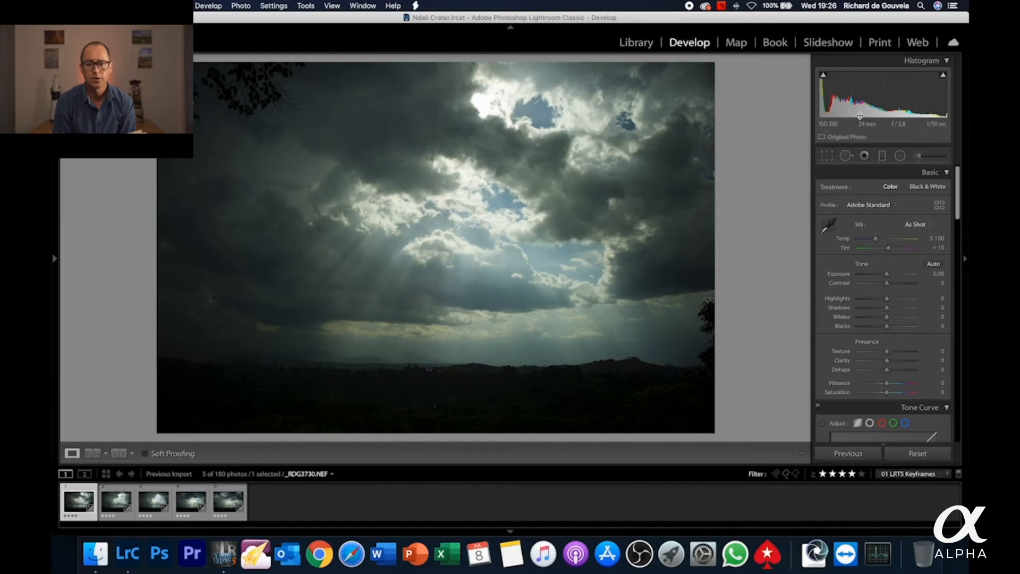
pyautogui.moveTo(945, 77)
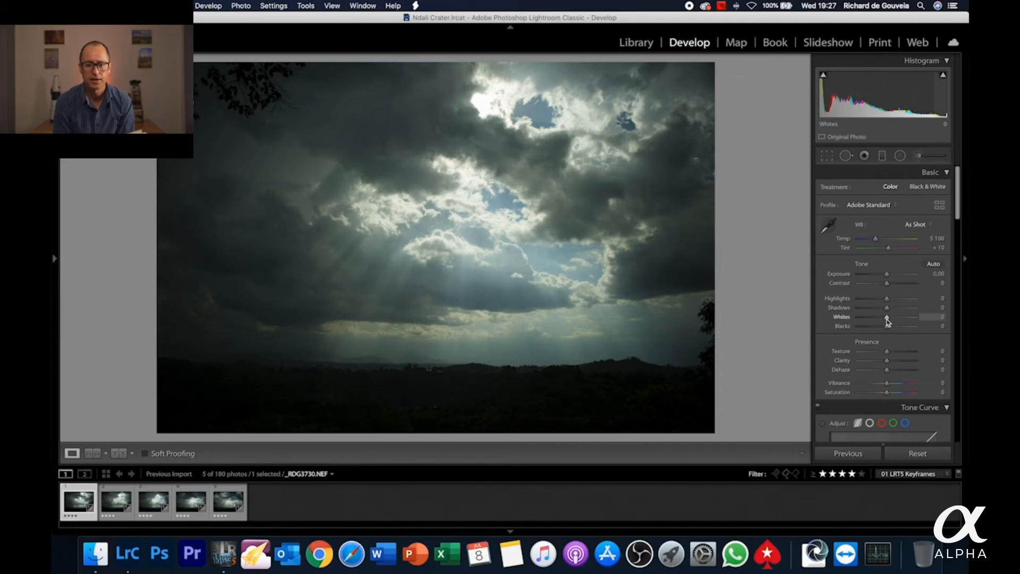
pyautogui.moveTo(887, 307); pyautogui.dragTo(924, 310)
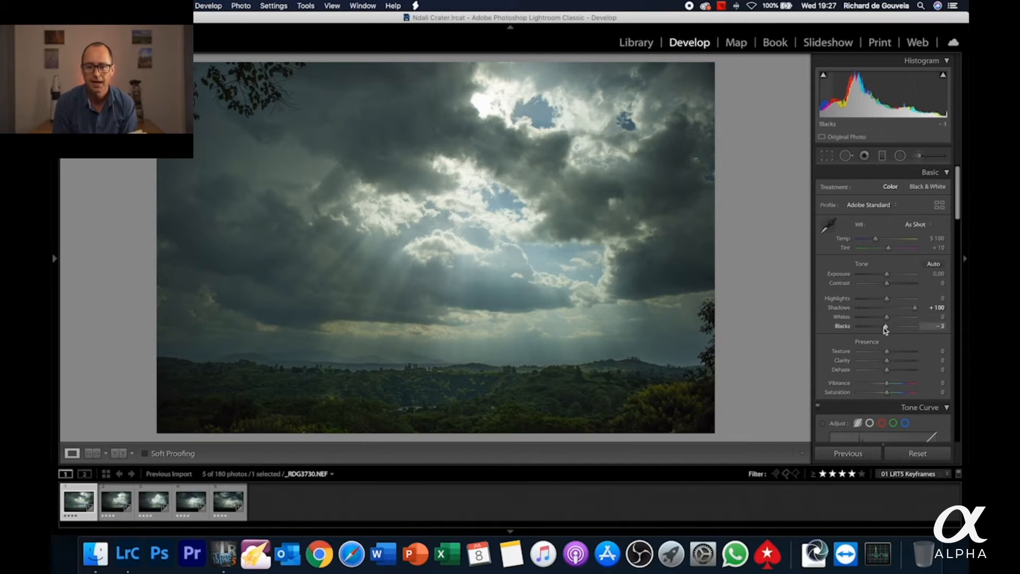
pyautogui.moveTo(886, 330); pyautogui.dragTo(883, 330)
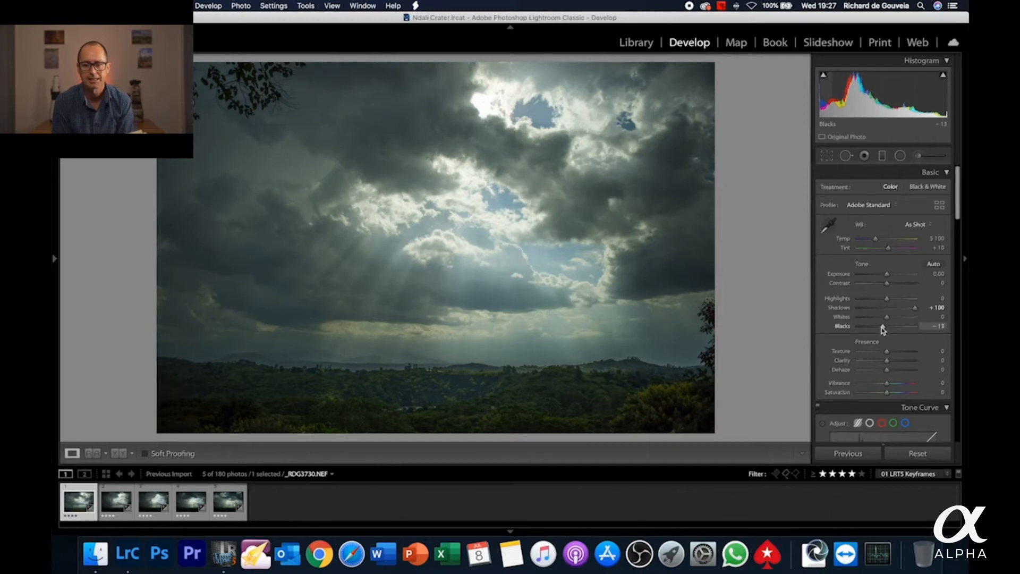
pyautogui.click(823, 77)
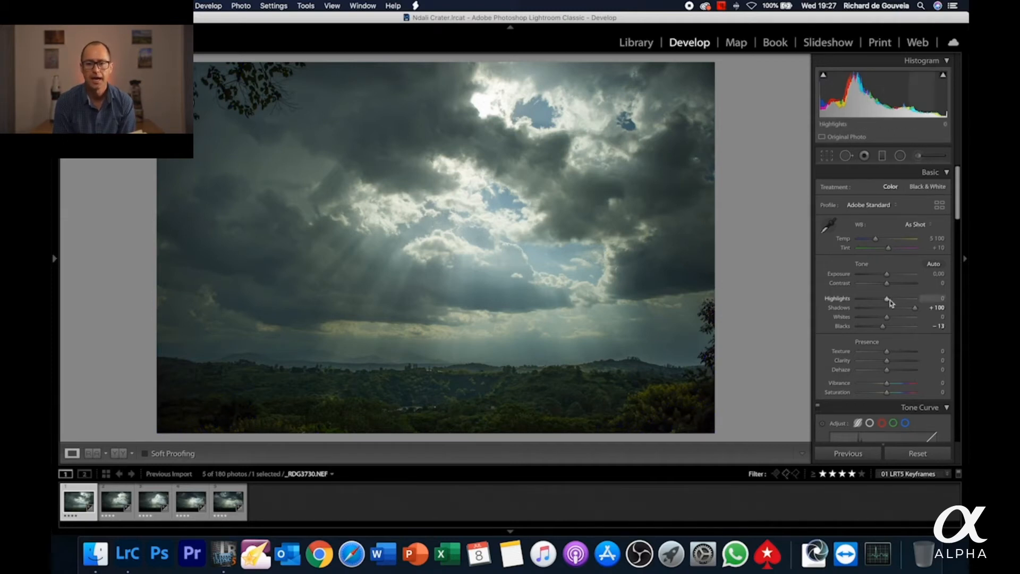
pyautogui.moveTo(887, 301); pyautogui.dragTo(881, 302)
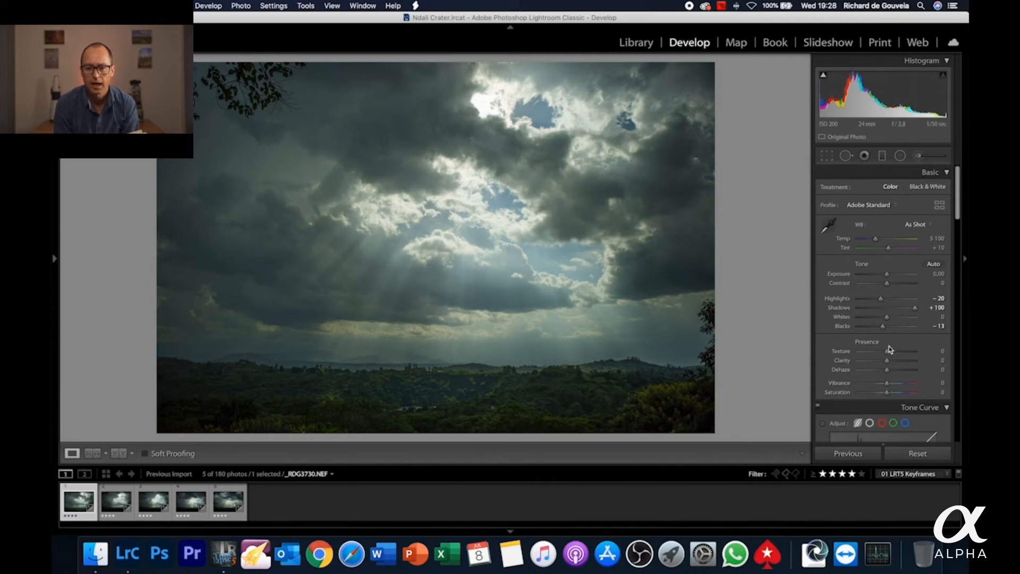
# Move the lowest existing graduated filter up to the horizon so its mask covers the land, checking it with the mask overlay
pyautogui.click(883, 158)
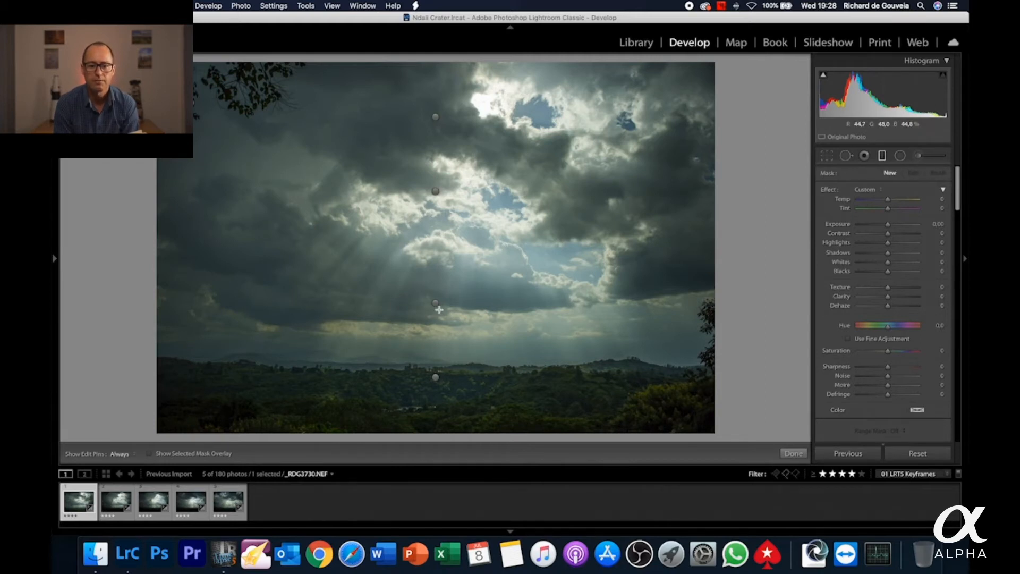
pyautogui.click(435, 378)
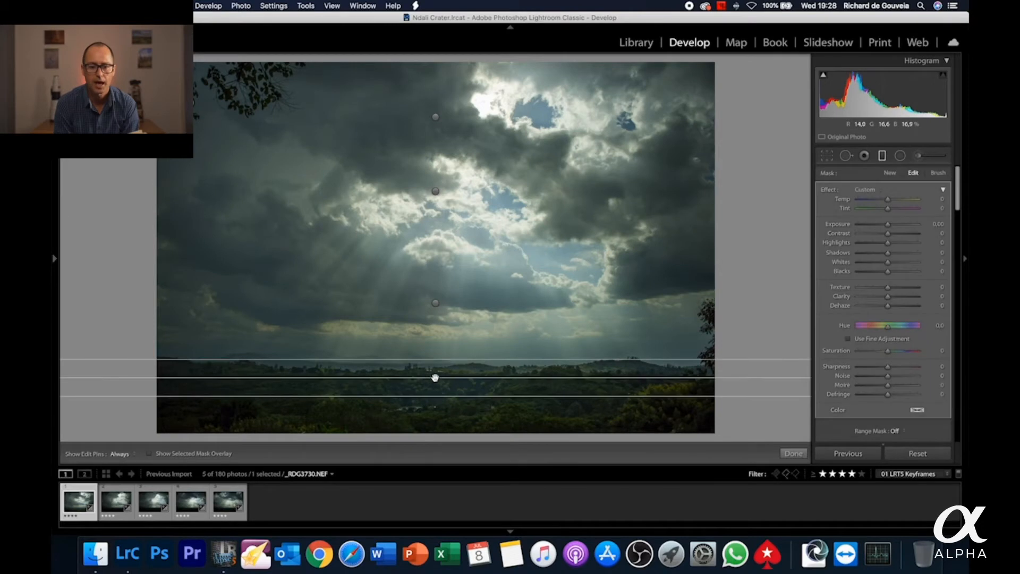
pyautogui.moveTo(435, 378)
pyautogui.press('o')
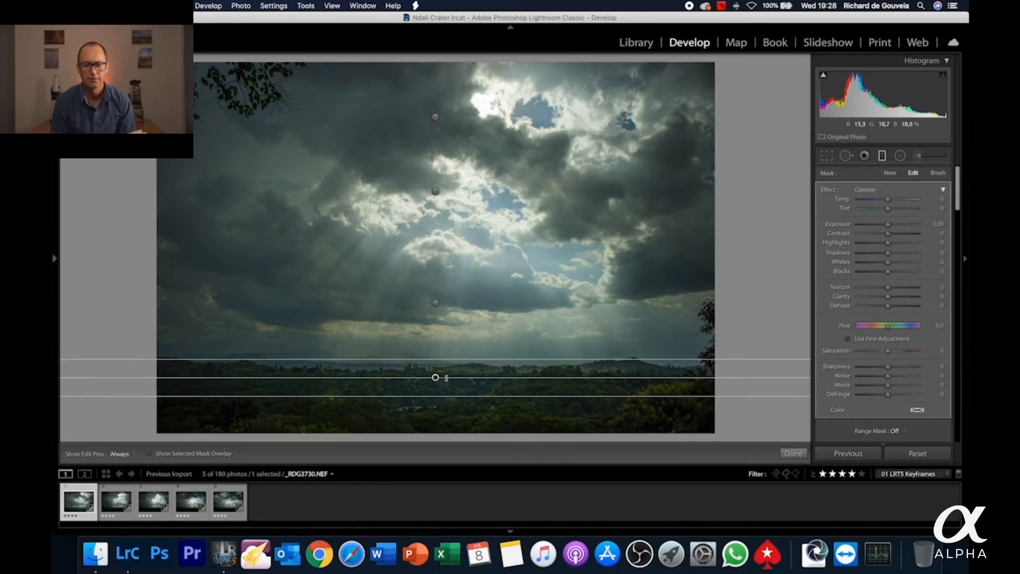
pyautogui.moveTo(436, 376); pyautogui.dragTo(436, 363)
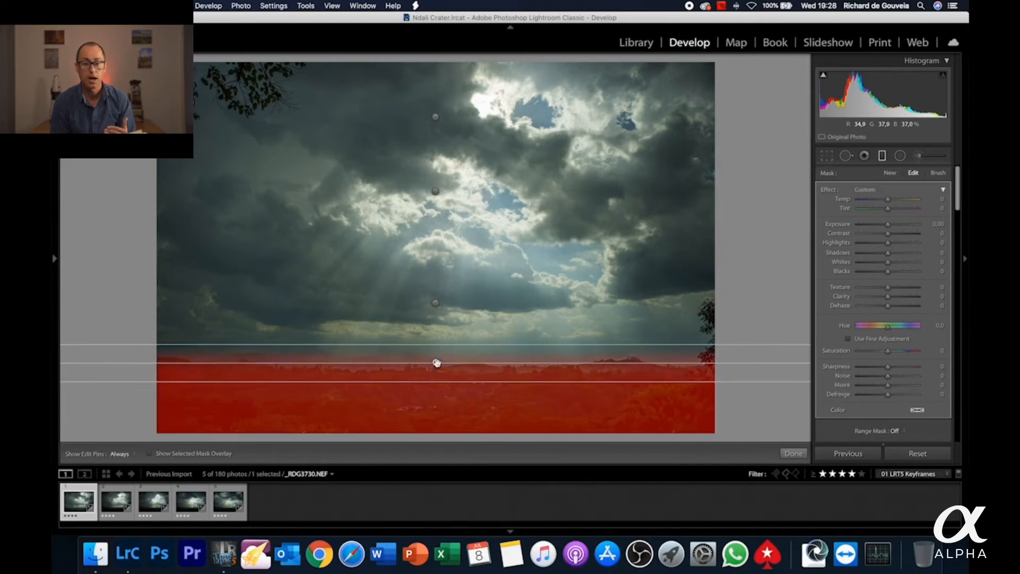
pyautogui.moveTo(436, 364); pyautogui.dragTo(436, 367)
pyautogui.moveTo(436, 369)
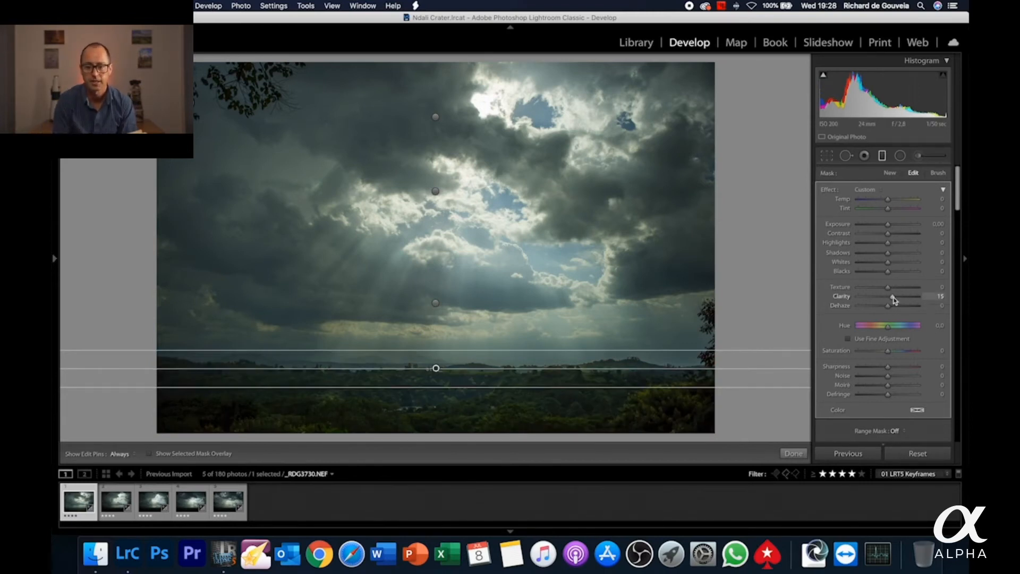
# Set the land gradient's Texture to 20, Clarity to 15 and Shadows to 25, keeping its Blacks at 0
pyautogui.moveTo(888, 287); pyautogui.dragTo(894, 287)
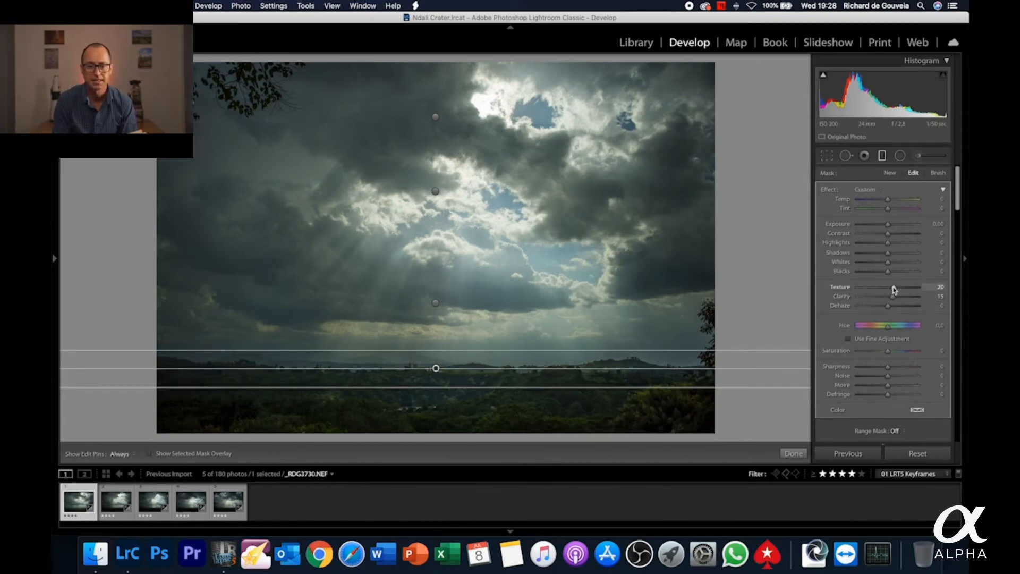
pyautogui.moveTo(888, 253)
pyautogui.mouseDown()
pyautogui.moveTo(905, 253)
pyautogui.moveTo(885, 272)
pyautogui.moveTo(895, 253)
pyautogui.mouseUp()
pyautogui.doubleClick(885, 272)
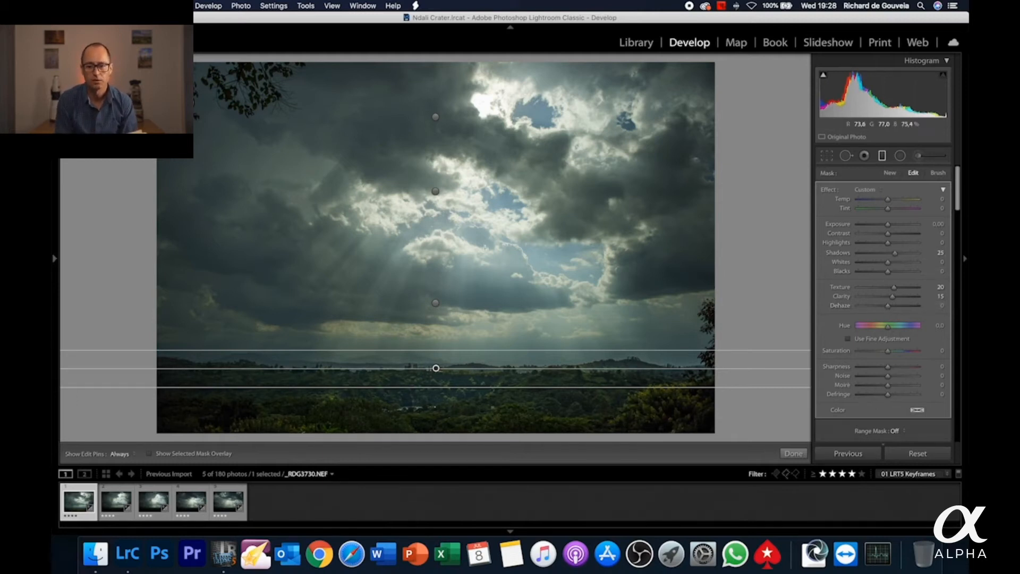
# Move the upper-middle graduated filter down to just above the horizon to cover the sky
pyautogui.click(435, 191)
pyautogui.moveTo(435, 192); pyautogui.dragTo(431, 350)
pyautogui.moveTo(430, 356)
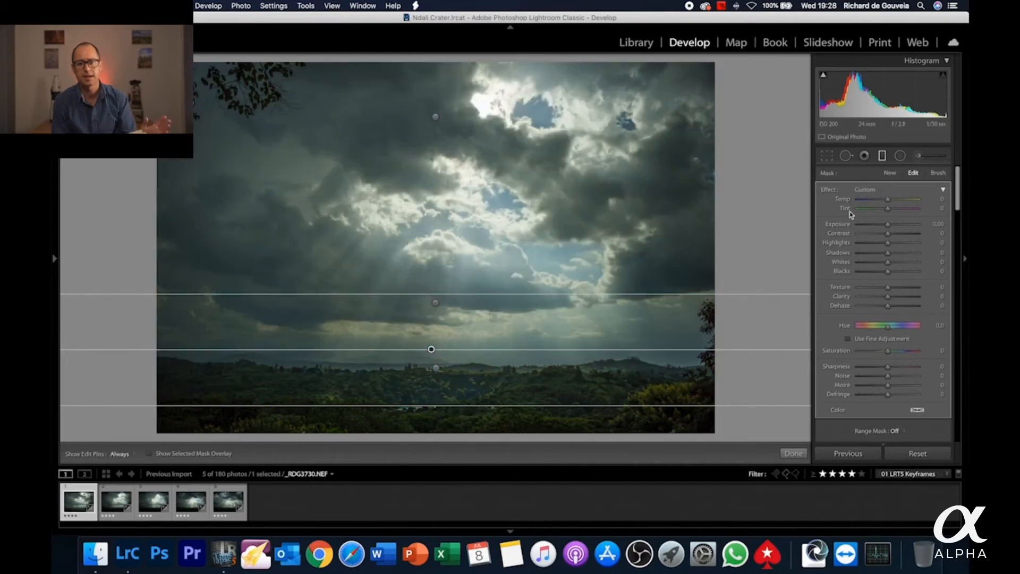
# Set the sky gradient's Temp to -12, Shadows 44, Blacks -10, Texture 22, Clarity 28, Dehaze 17 and Saturation 8, and finish the filter edit
pyautogui.moveTo(888, 199); pyautogui.dragTo(885, 200)
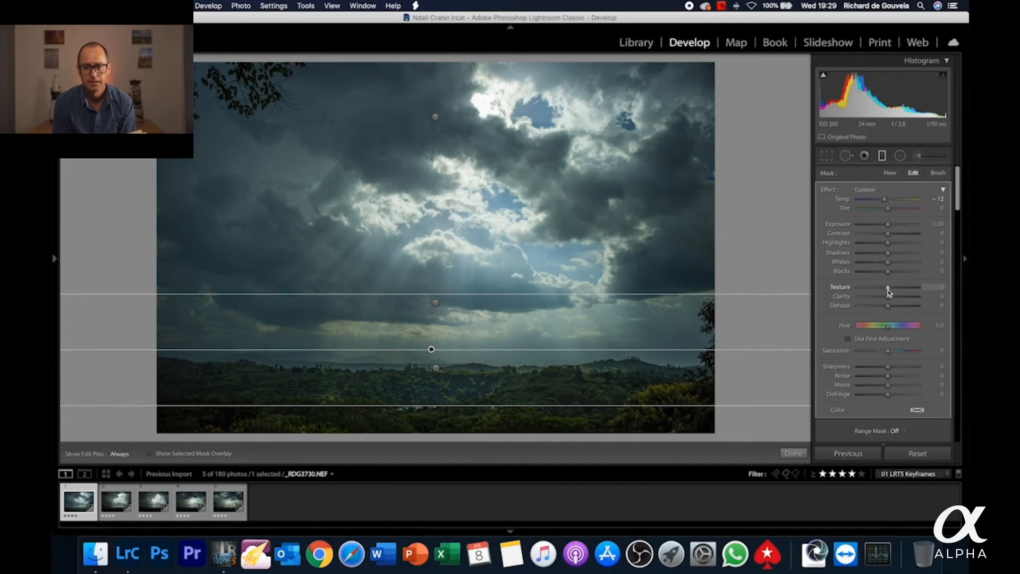
pyautogui.moveTo(888, 288); pyautogui.dragTo(894, 308)
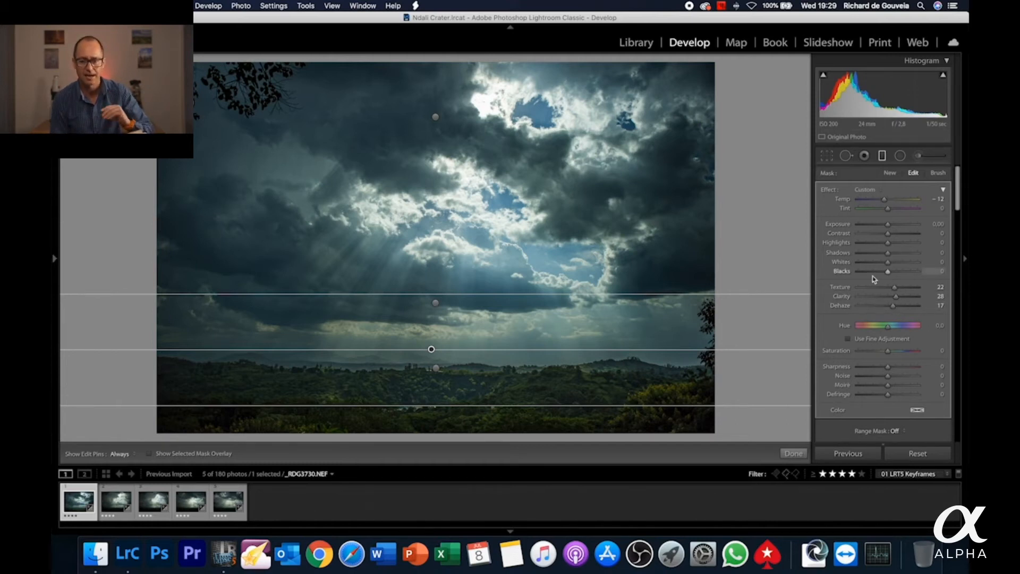
pyautogui.moveTo(887, 274); pyautogui.dragTo(902, 256)
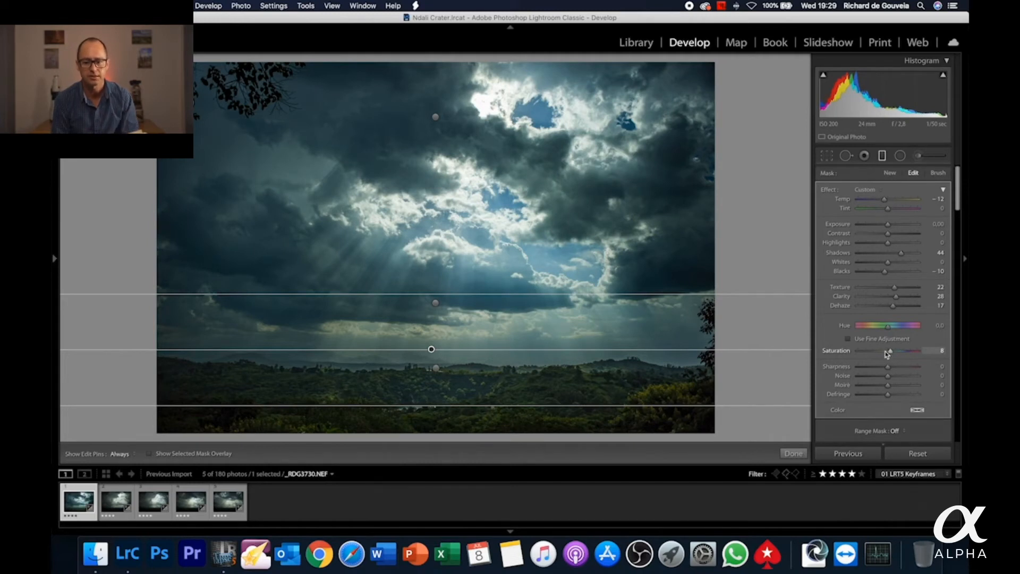
pyautogui.click(794, 454)
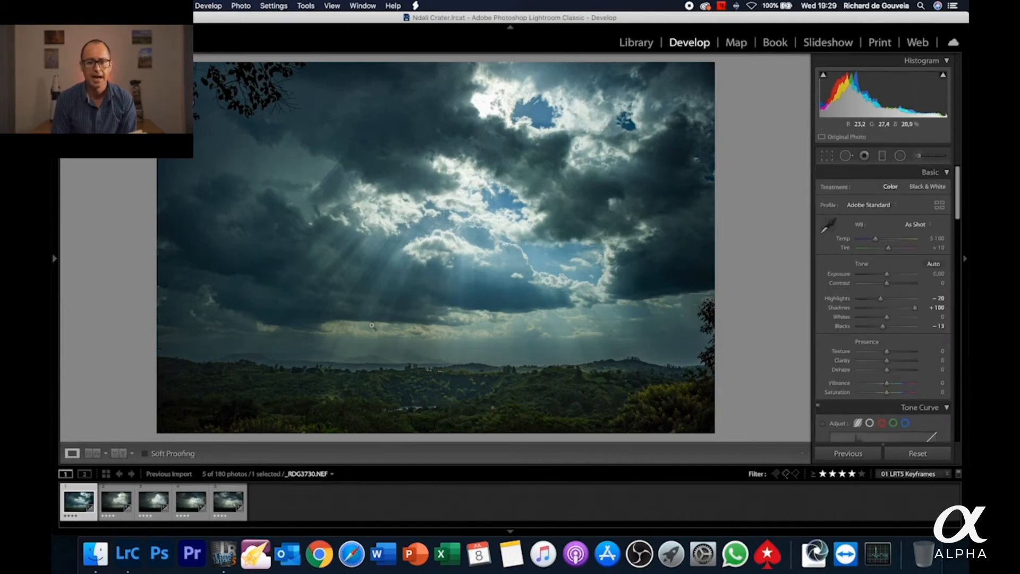
# View the edited photo full screen and return to the Develop view
pyautogui.press('f')
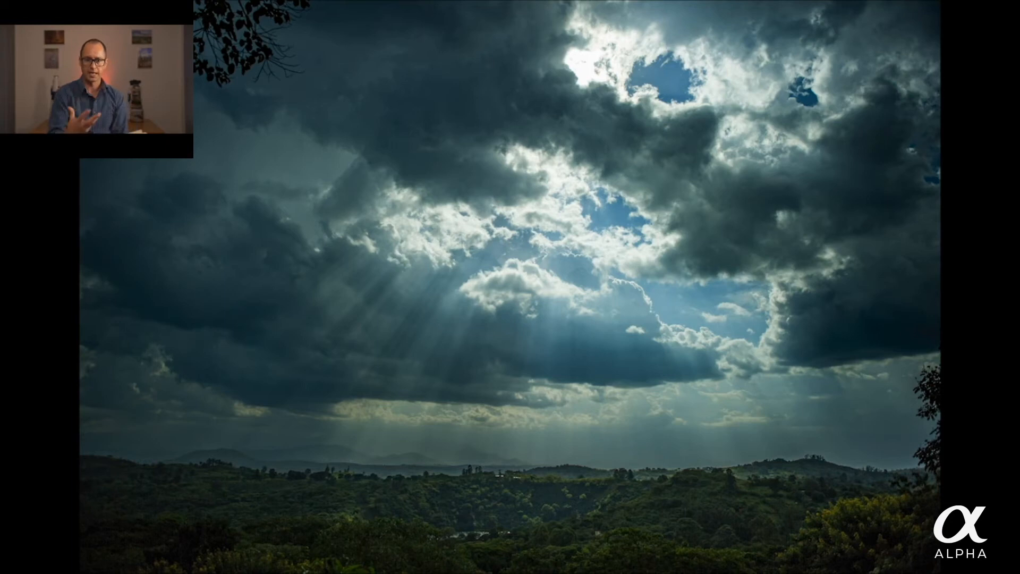
pyautogui.press('f')
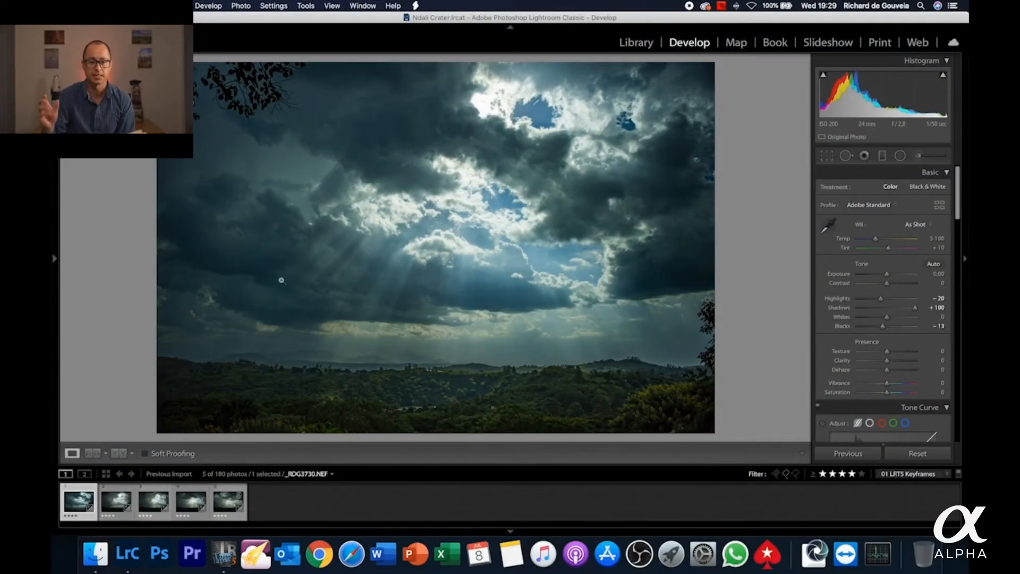
# Sync the first keyframe's edits to the second with the 01 LRTimelapse Sync Keyframes script and compare the two photos
pyautogui.click(90, 501)
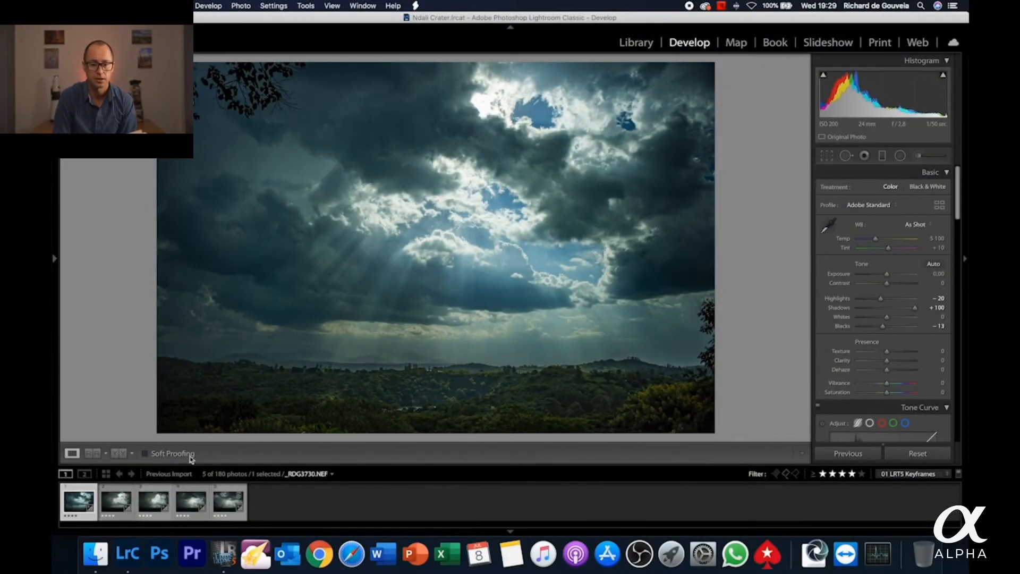
pyautogui.keyDown('super'); pyautogui.click(116, 500); pyautogui.keyUp('super')
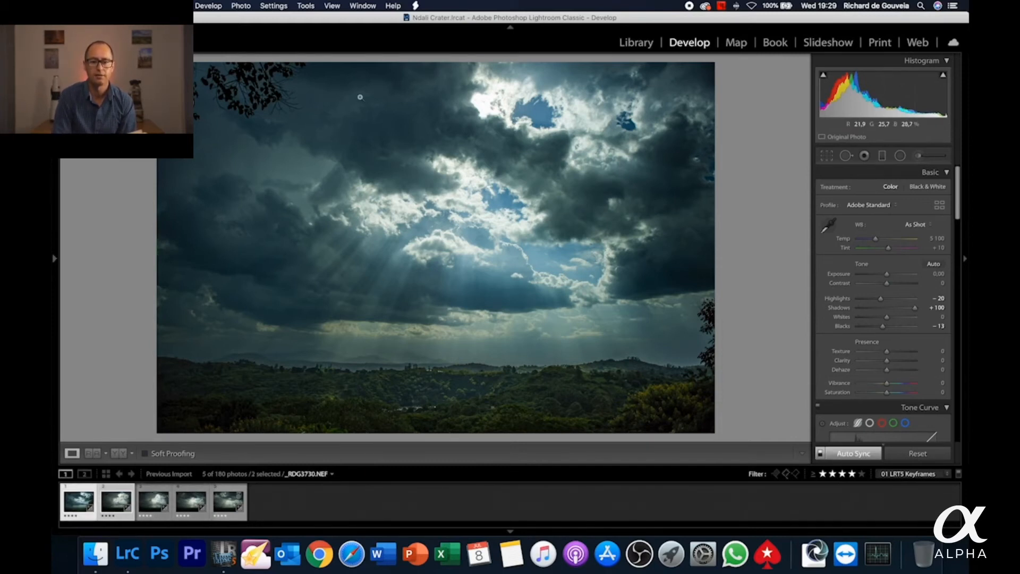
pyautogui.click(417, 6)
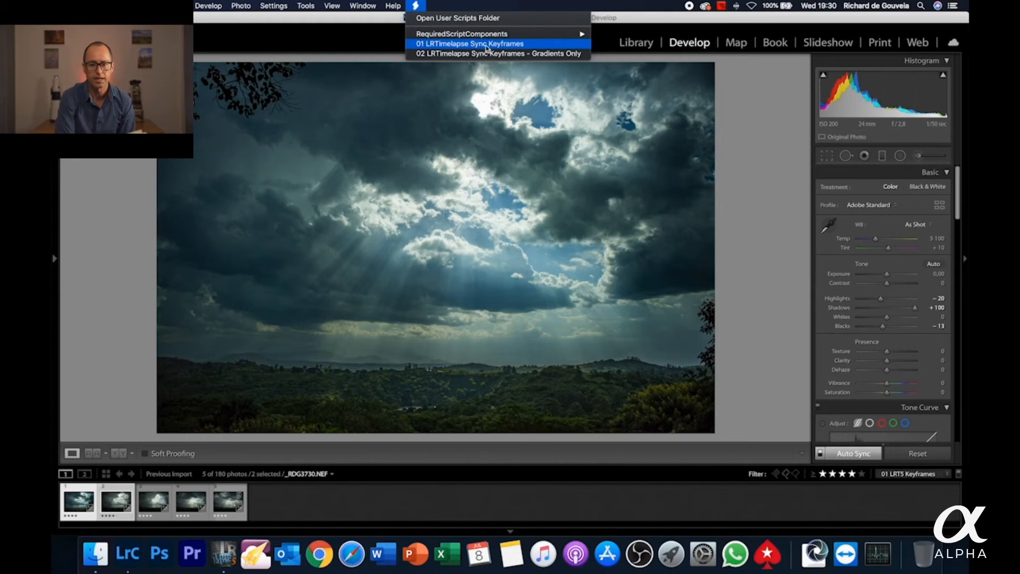
pyautogui.click(513, 45)
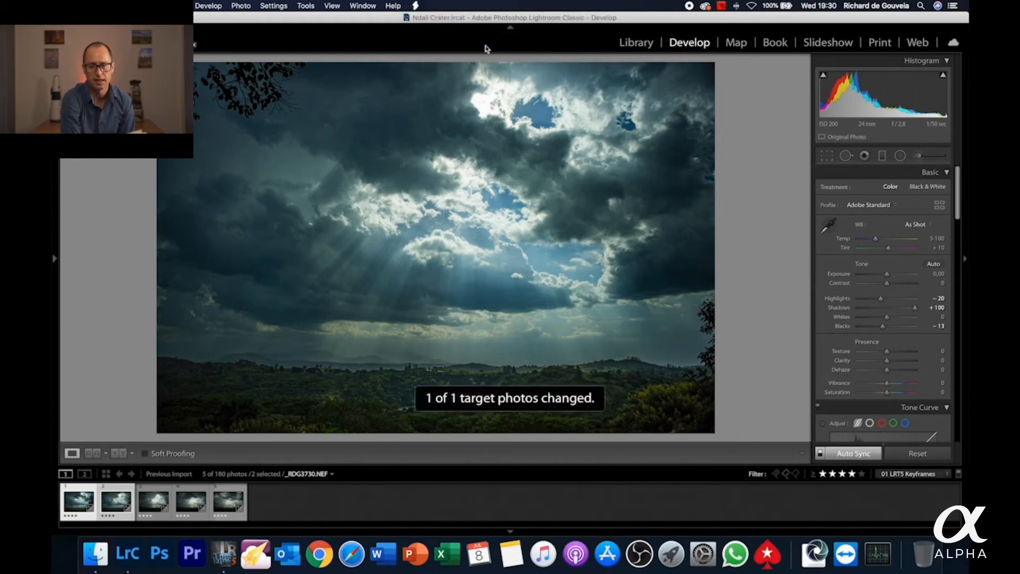
pyautogui.click(110, 506)
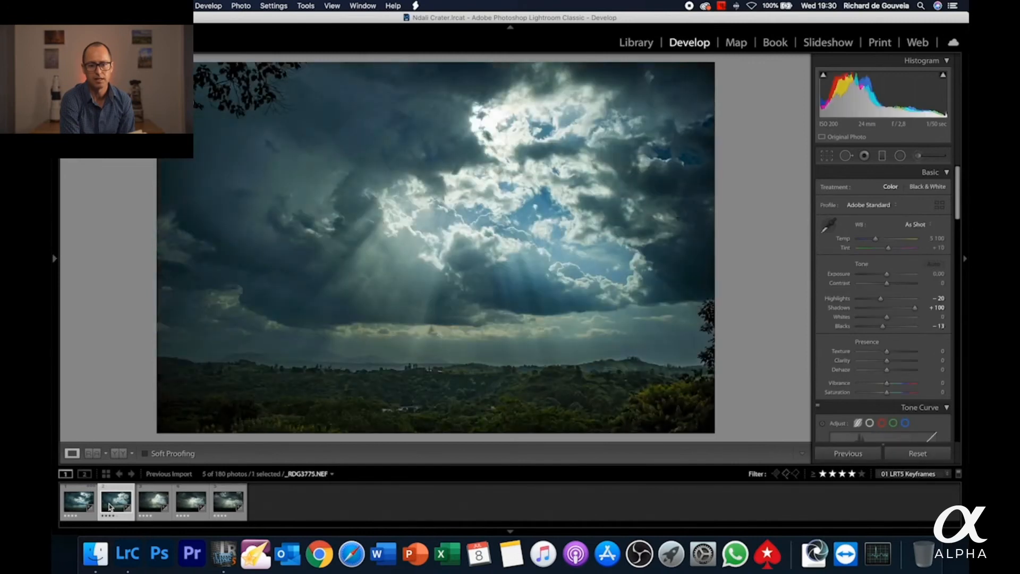
pyautogui.click(71, 507)
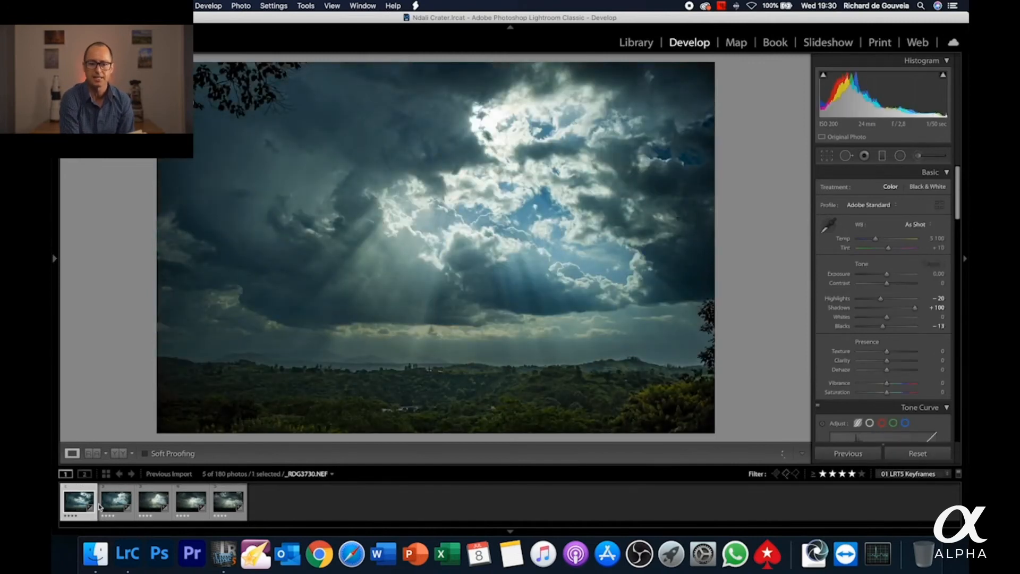
# Sync the second keyframe's edits to the third with the LRTimelapse Sync Keyframes script and view the neighbouring keyframes
pyautogui.click(104, 507)
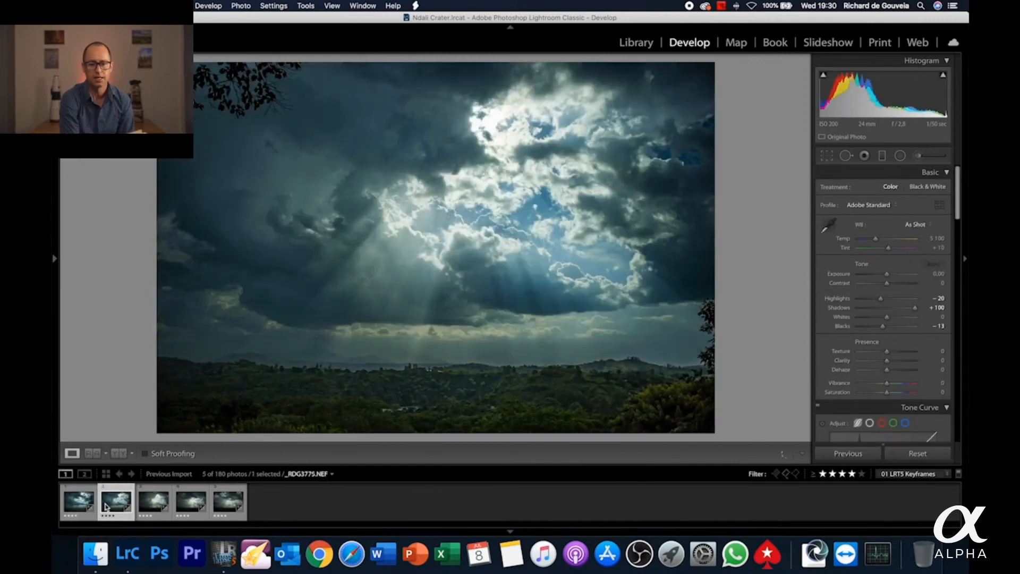
pyautogui.keyDown('super'); pyautogui.click(148, 505); pyautogui.keyUp('super')
pyautogui.click(417, 6)
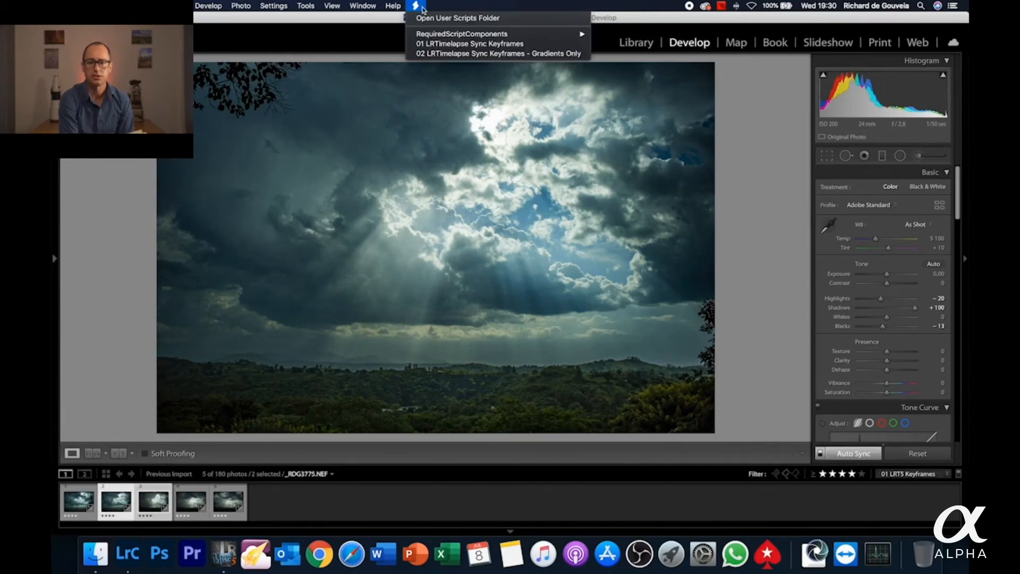
pyautogui.click(448, 44)
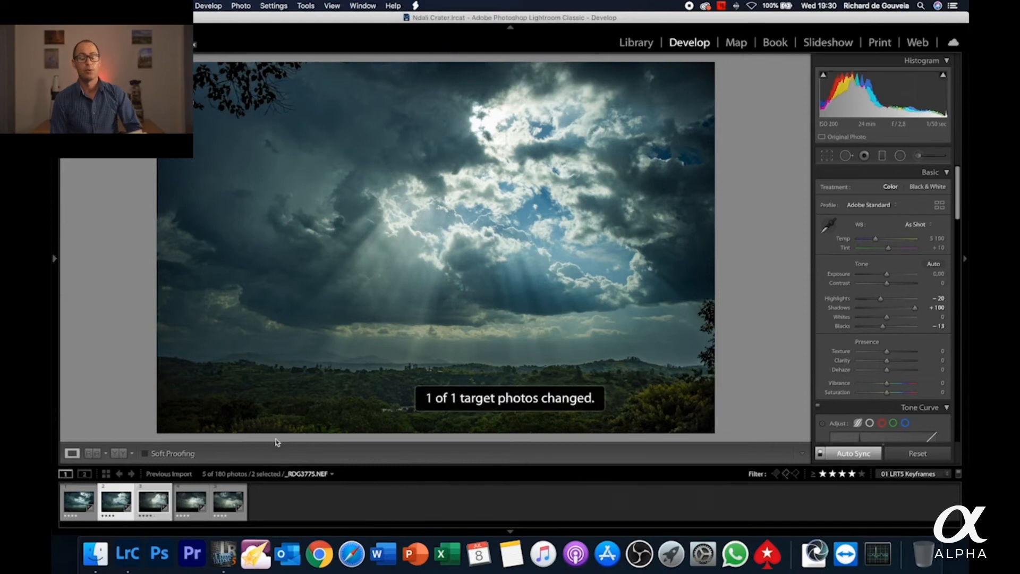
pyautogui.press('Right')
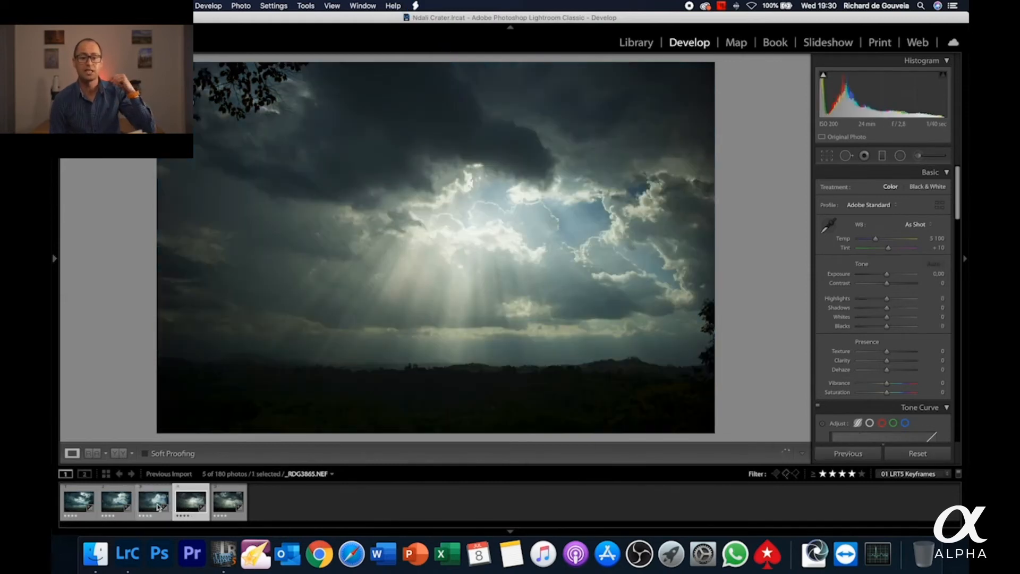
pyautogui.press('Left')
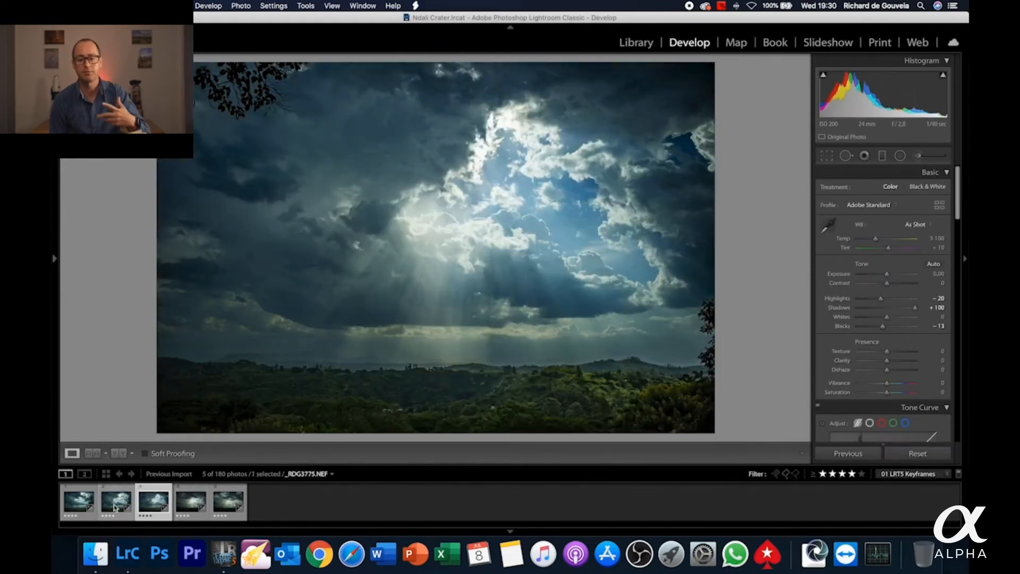
# Sync the third keyframe's edits to the fourth with the LRTimelapse Sync Keyframes script
pyautogui.click(154, 503)
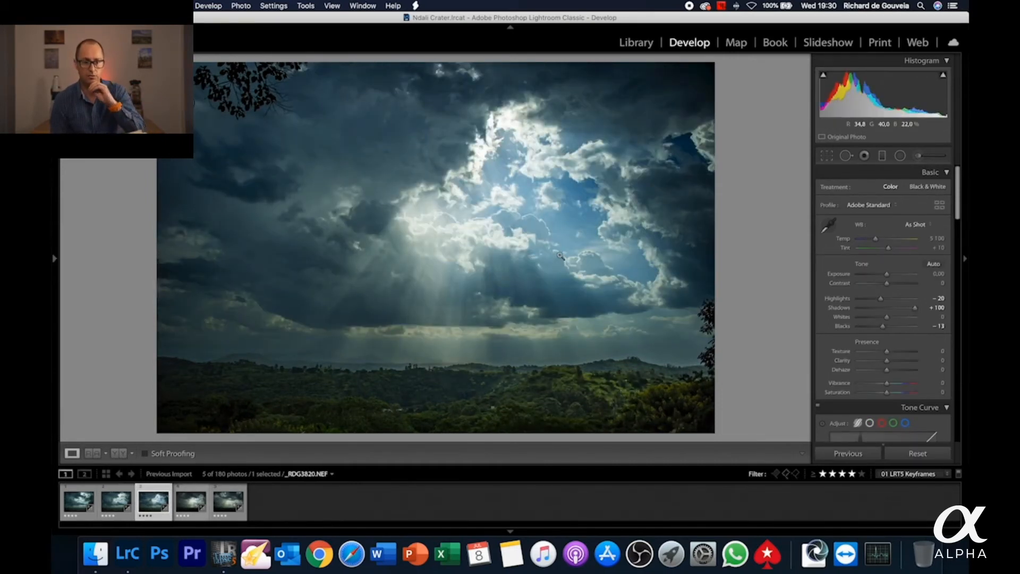
pyautogui.keyDown('super'); pyautogui.click(186, 504); pyautogui.keyUp('super')
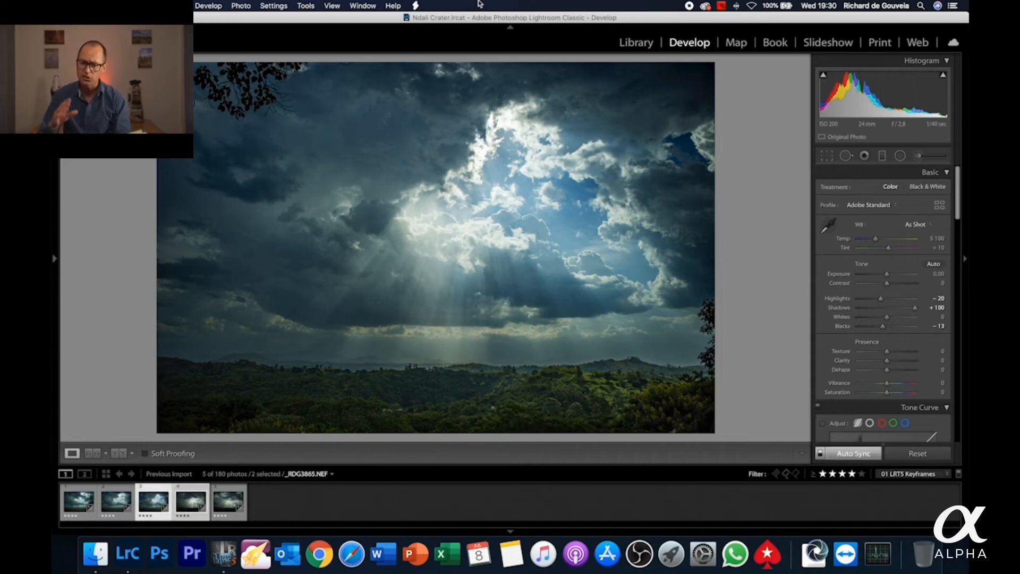
pyautogui.click(415, 6)
pyautogui.click(454, 53)
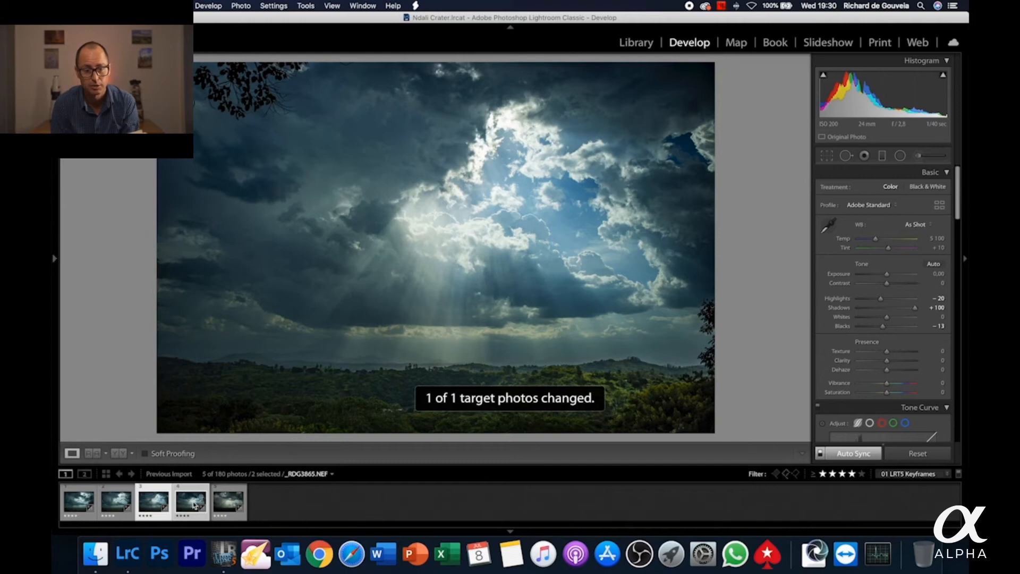
# Sync the fourth keyframe's edits to the fifth with the 01 LRTimelapse Sync Keyframes script
pyautogui.click(223, 505)
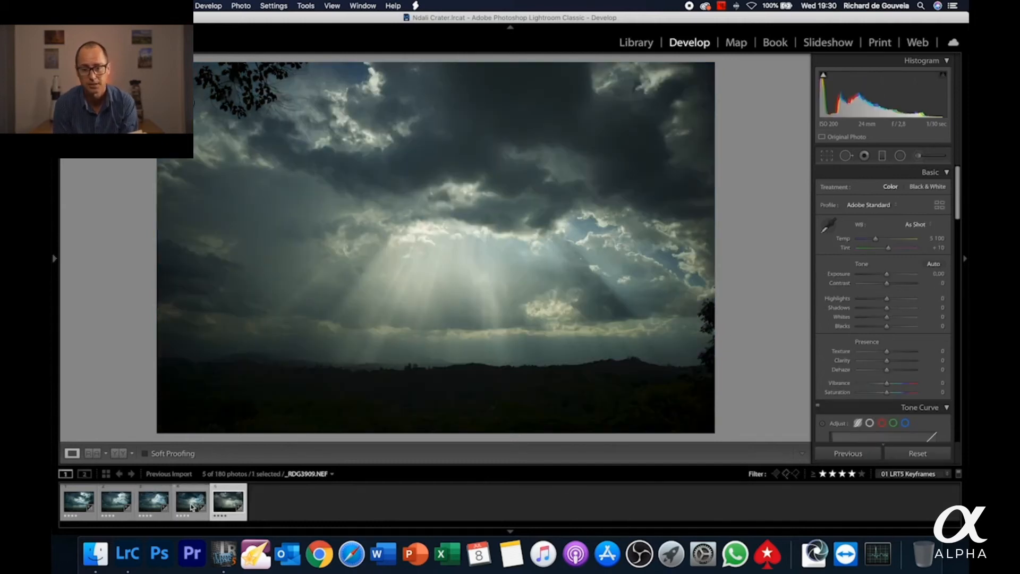
pyautogui.click(194, 506)
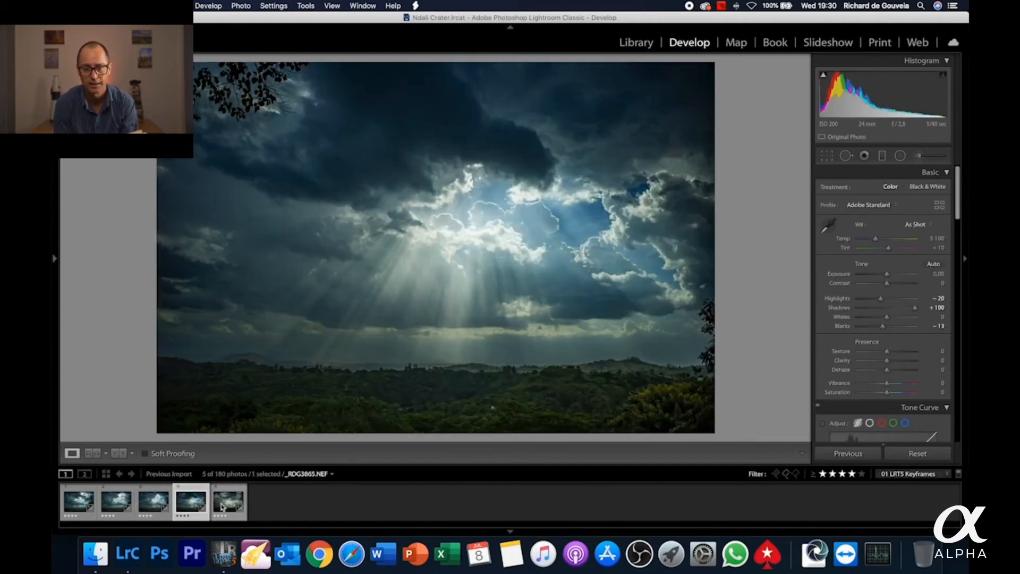
pyautogui.keyDown('super'); pyautogui.click(222, 505); pyautogui.keyUp('super')
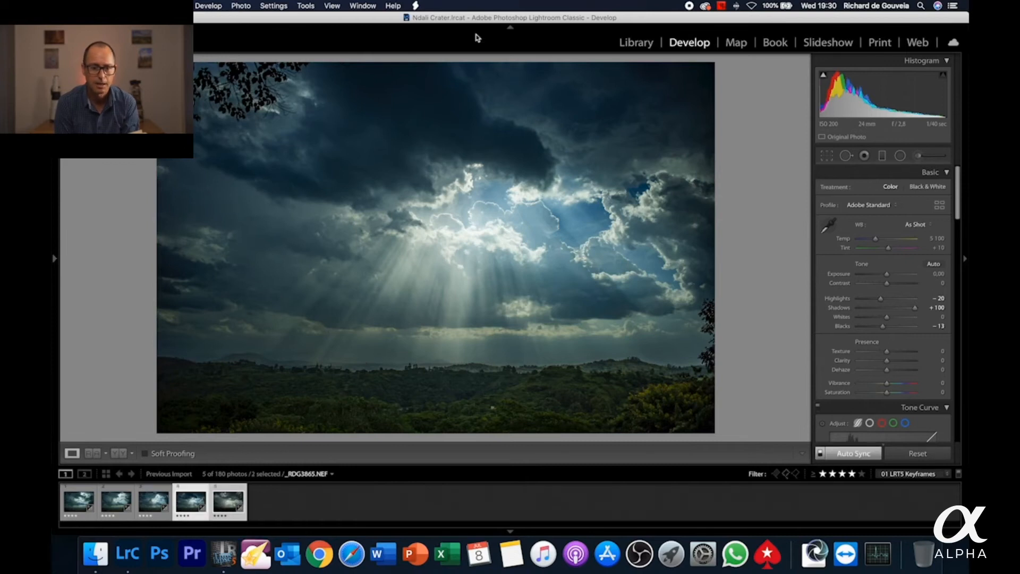
pyautogui.click(417, 6)
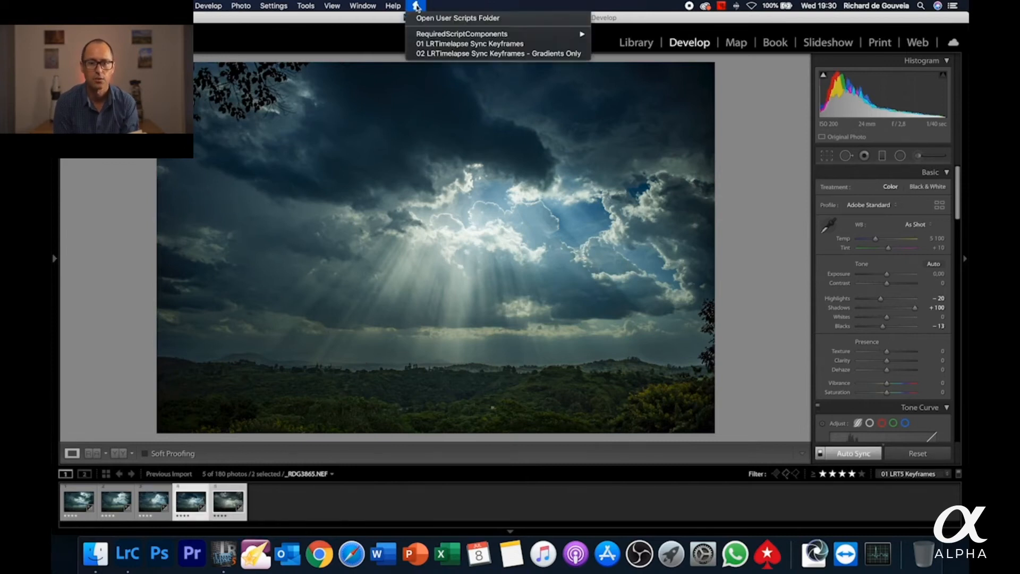
pyautogui.click(444, 46)
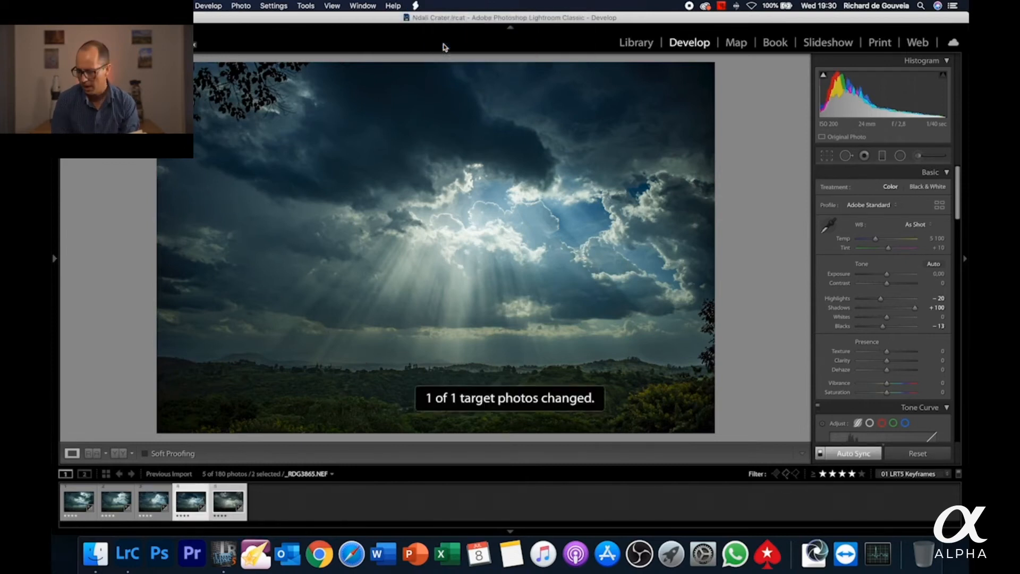
# Select all five keyframes in the Library grid and save their metadata to the files
pyautogui.click(252, 501)
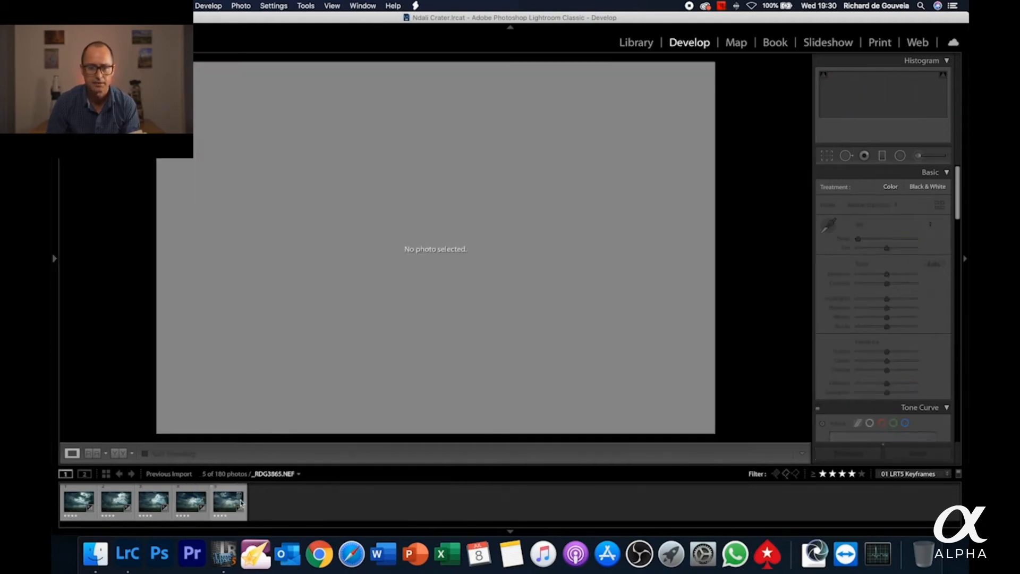
pyautogui.click(617, 42)
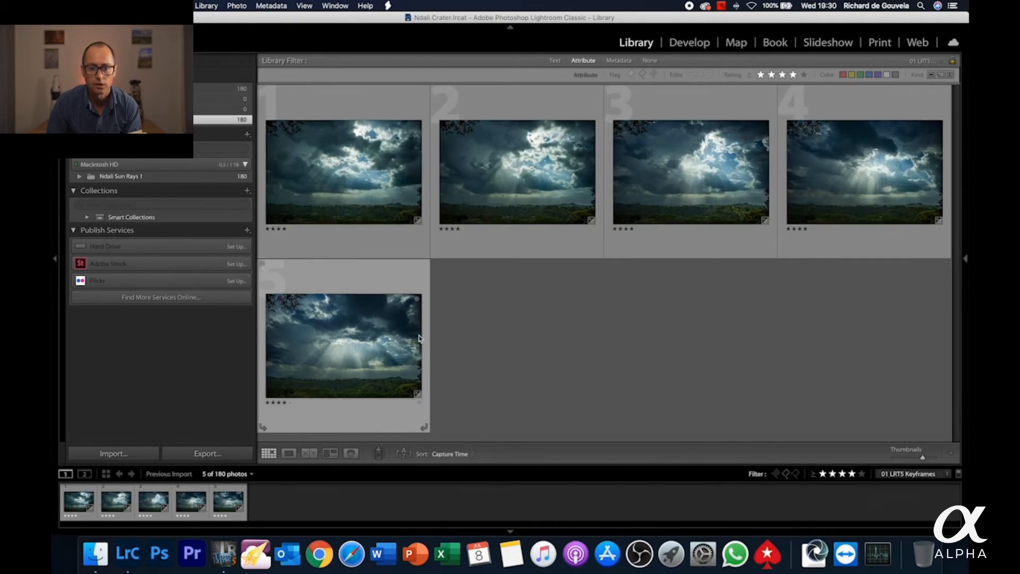
pyautogui.press('super+a')
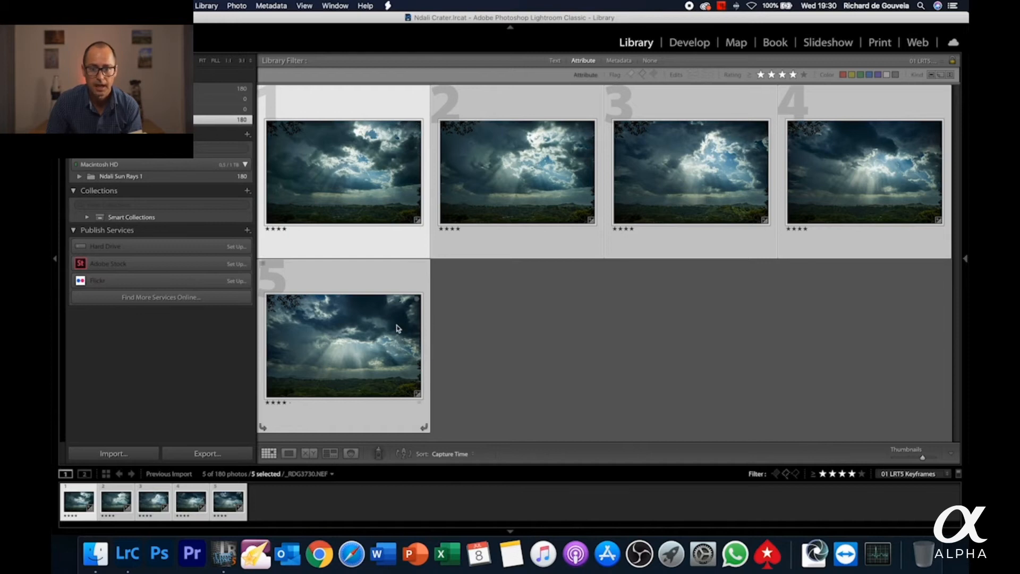
pyautogui.rightClick(380, 166)
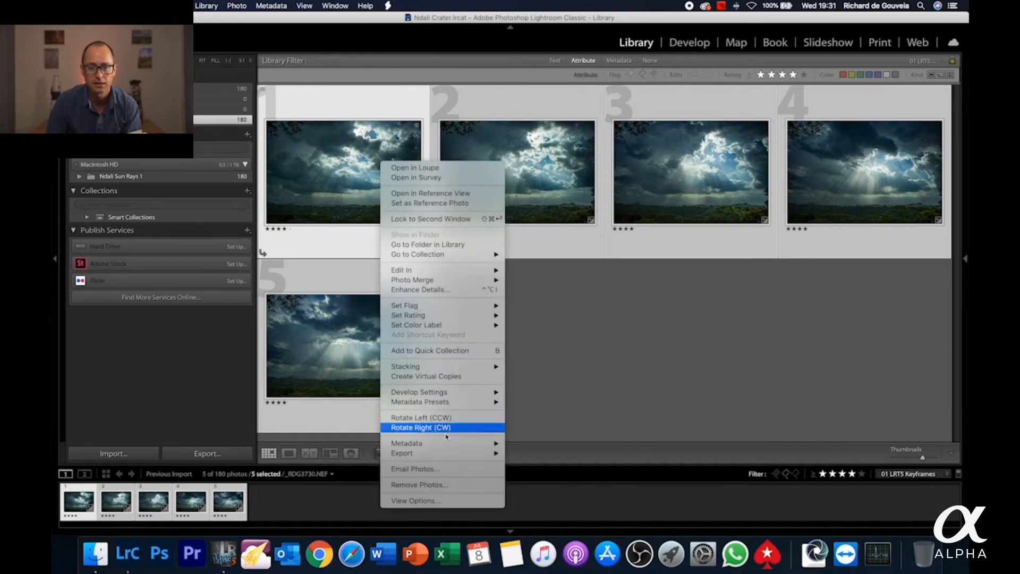
pyautogui.moveTo(479, 443)
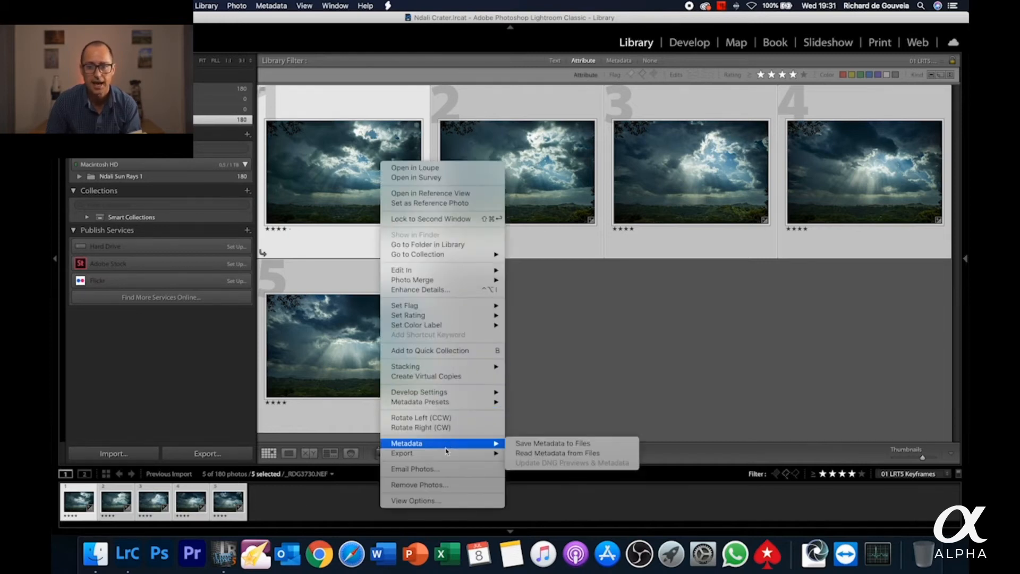
pyautogui.click(550, 444)
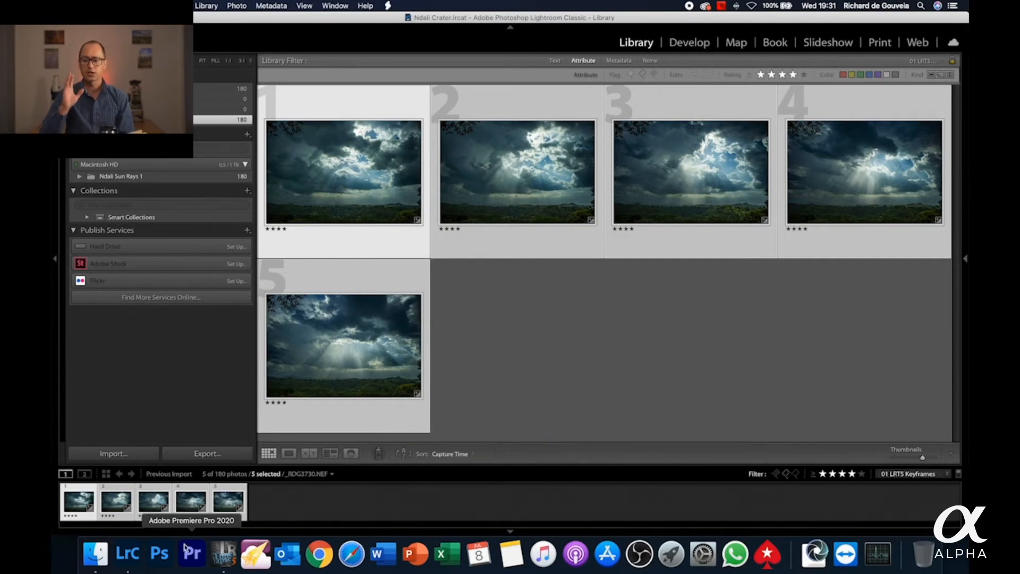
# Switch to LRTimelapse, reload the metadata of the Ndali Sun Rays 1 sequence and apply Auto Transition between its keyframes
pyautogui.click(229, 554)
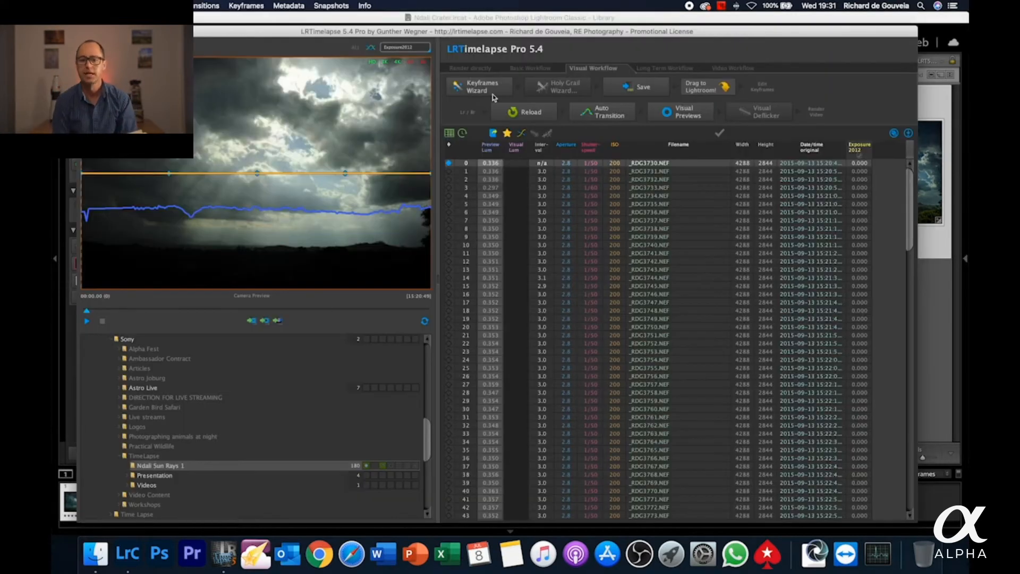
pyautogui.click(521, 114)
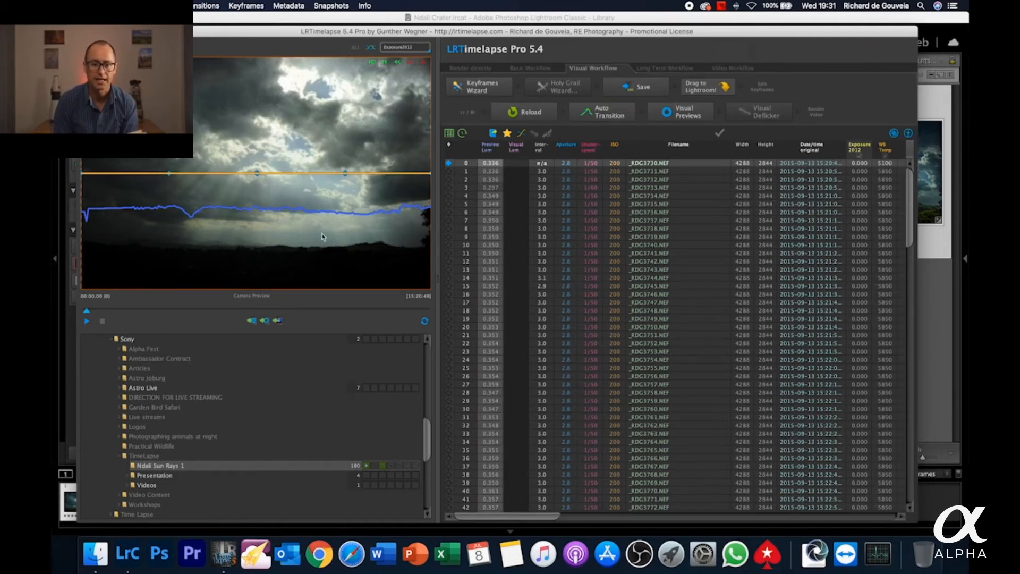
pyautogui.click(616, 112)
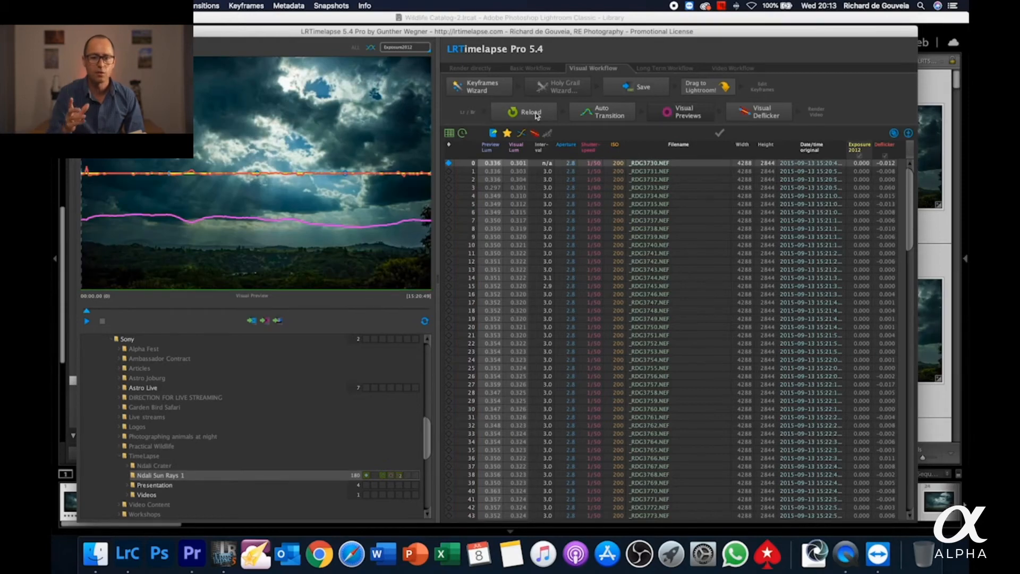
pyautogui.click(536, 114)
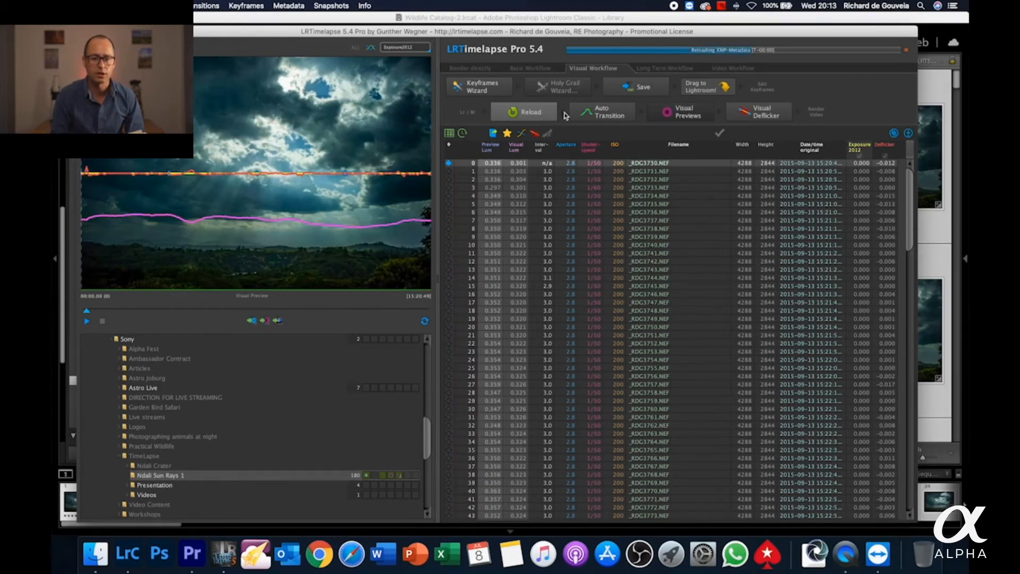
pyautogui.click(610, 115)
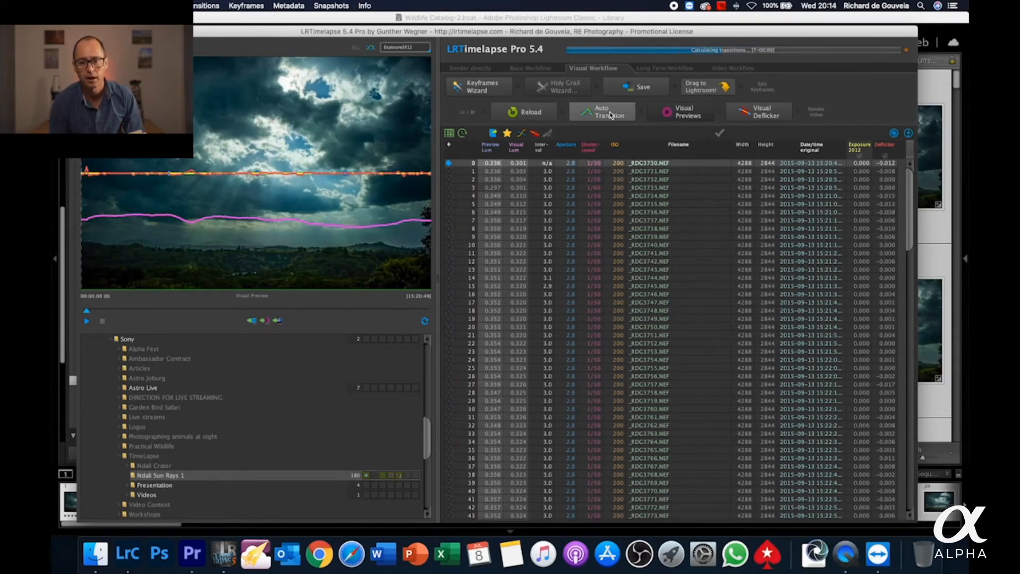
# Create the sequence's visual previews and play back the edited time-lapse
pyautogui.click(691, 112)
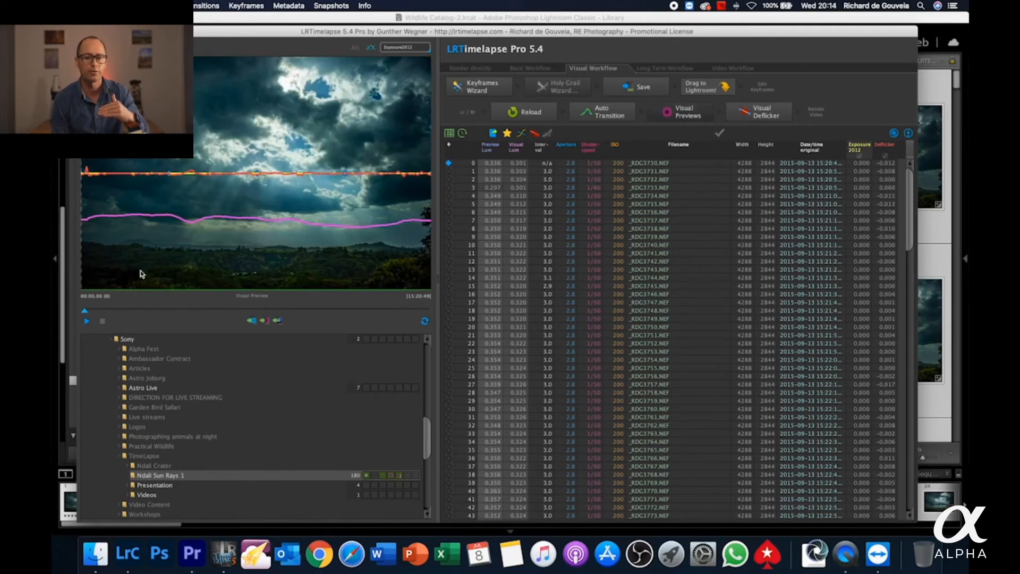
pyautogui.click(85, 319)
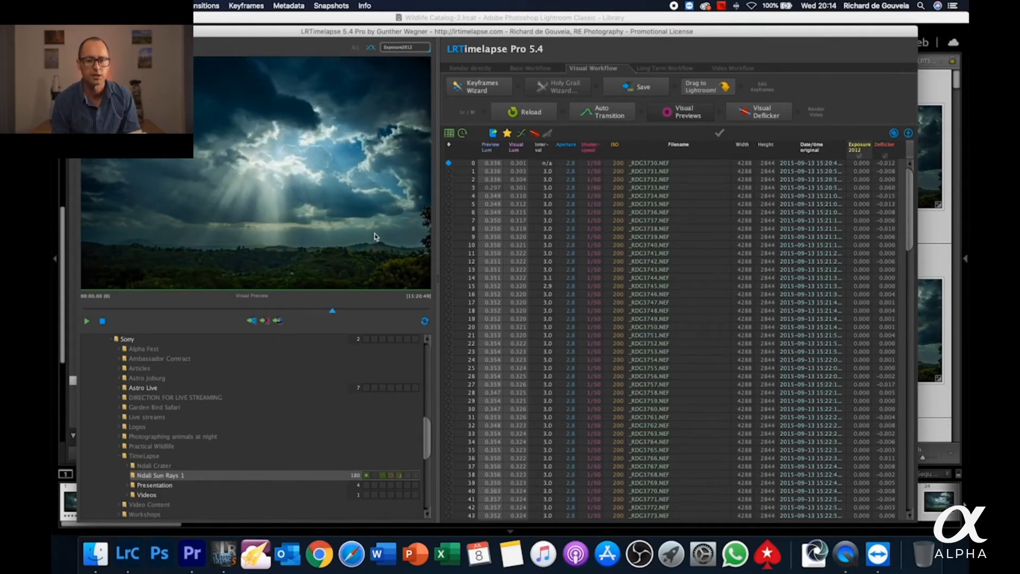
# Open the Visual Deflicker settings and set the Smoothing to 0
pyautogui.click(760, 112)
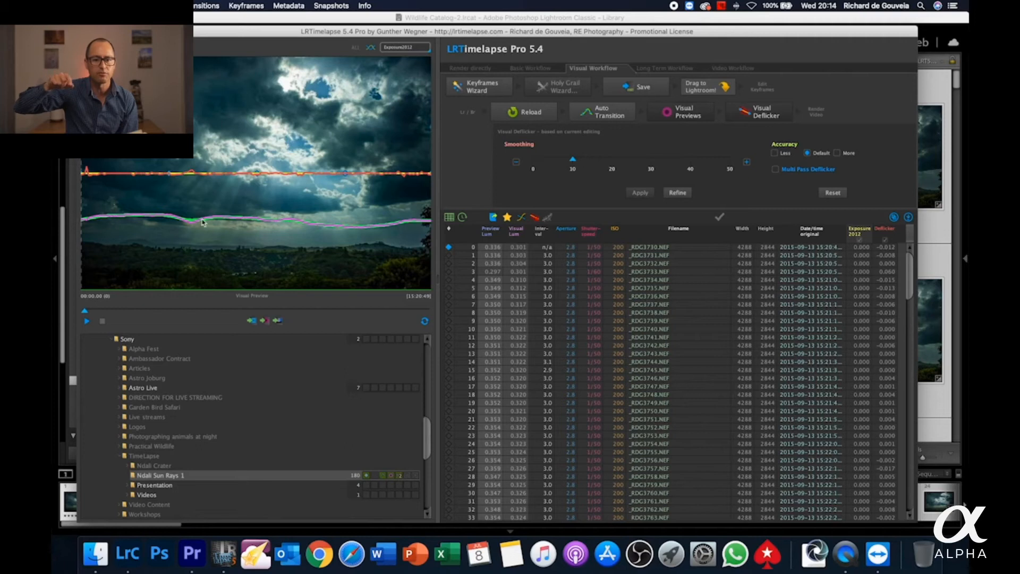
pyautogui.moveTo(573, 159); pyautogui.dragTo(329, 170)
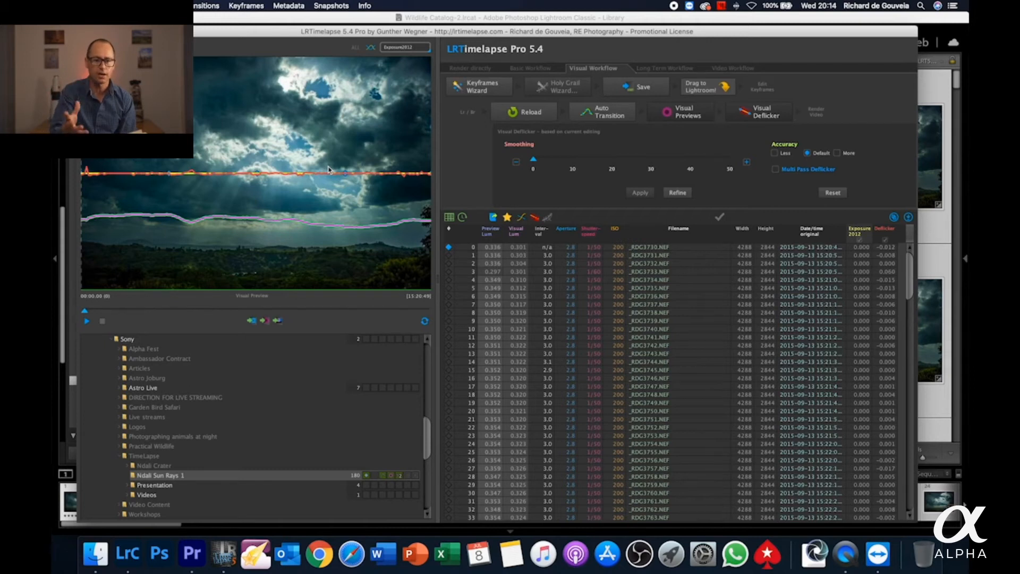
pyautogui.moveTo(372, 170); pyautogui.dragTo(529, 167)
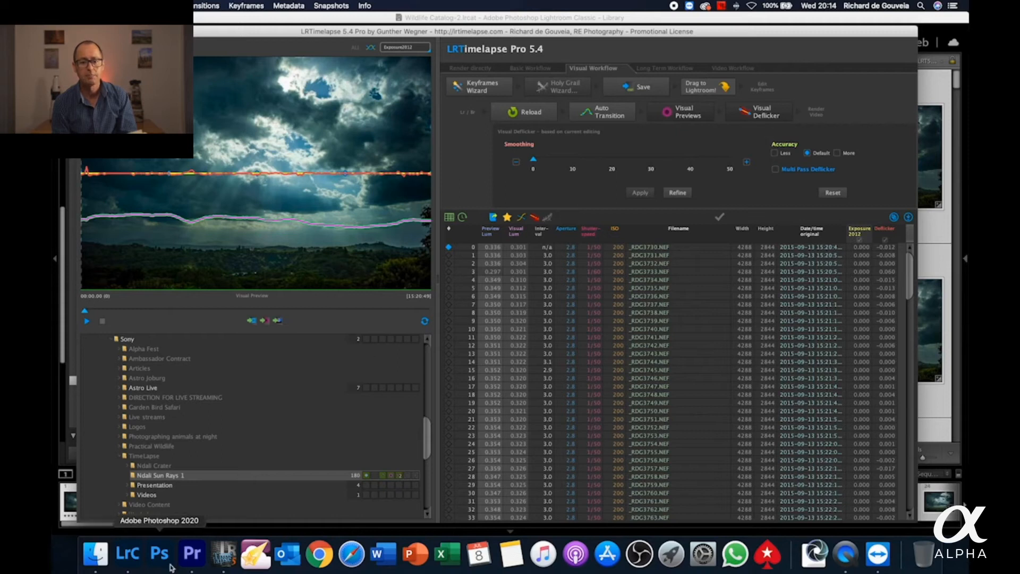
# Switch to Lightroom Classic and save the metadata to files for all 180 selected Ndali Sun Rays 1 photos
pyautogui.click(128, 563)
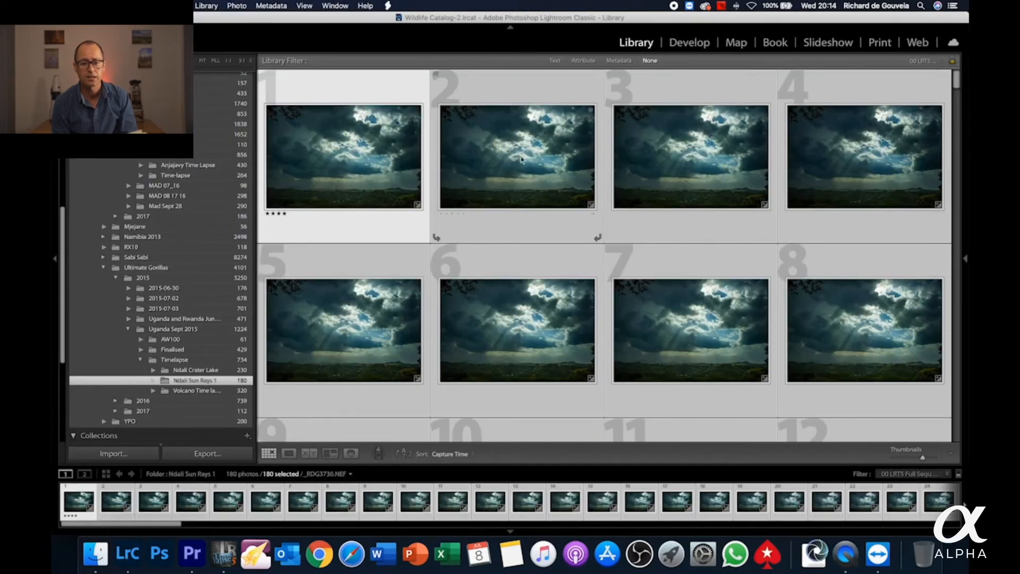
pyautogui.rightClick(510, 161)
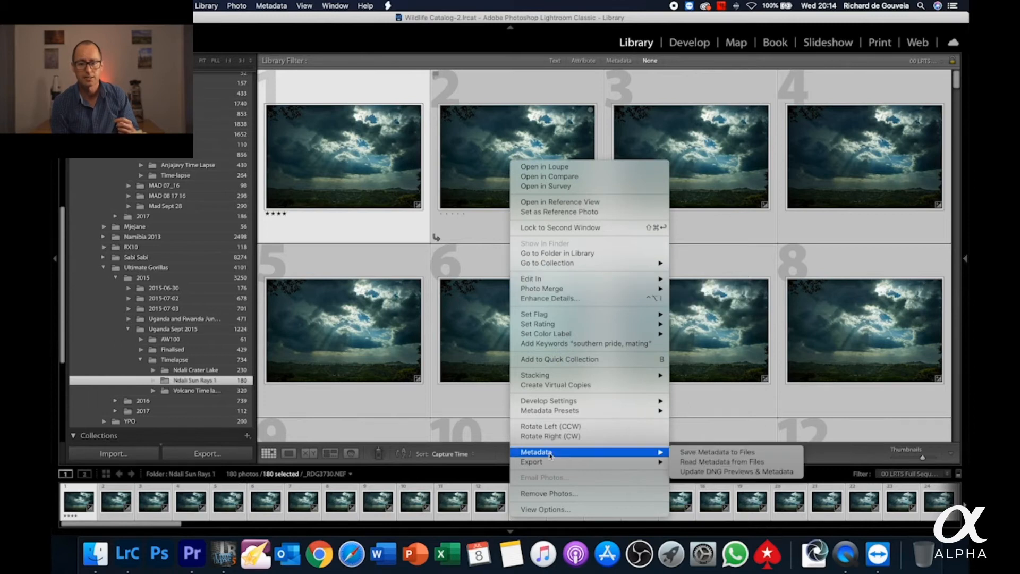
pyautogui.click(385, 159)
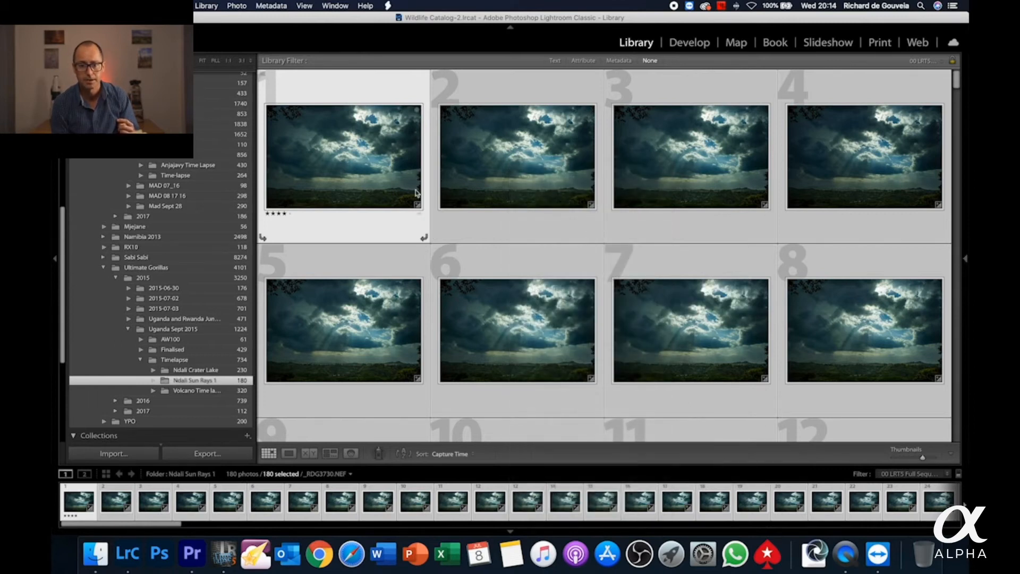
pyautogui.rightClick(537, 169)
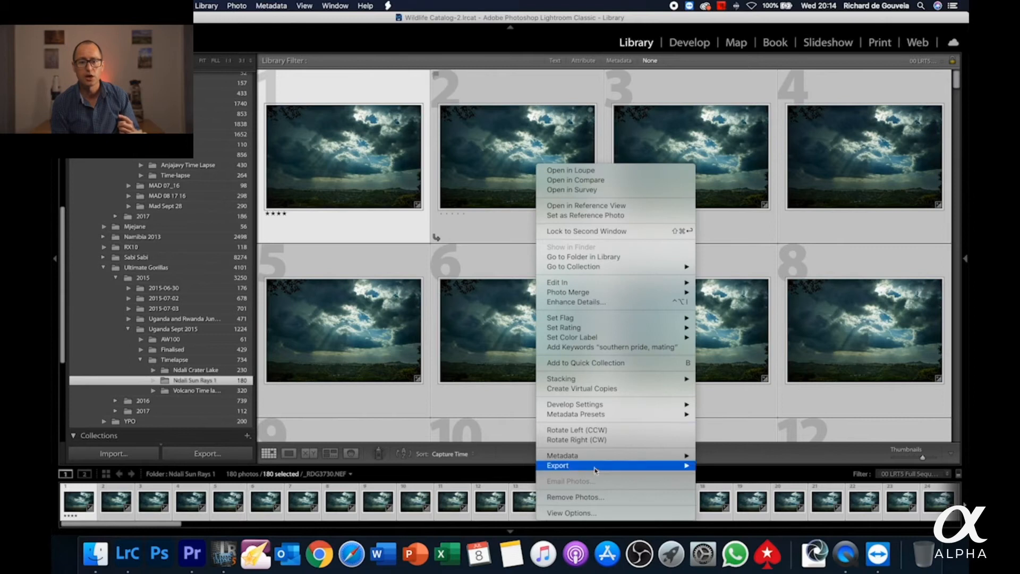
pyautogui.moveTo(664, 455)
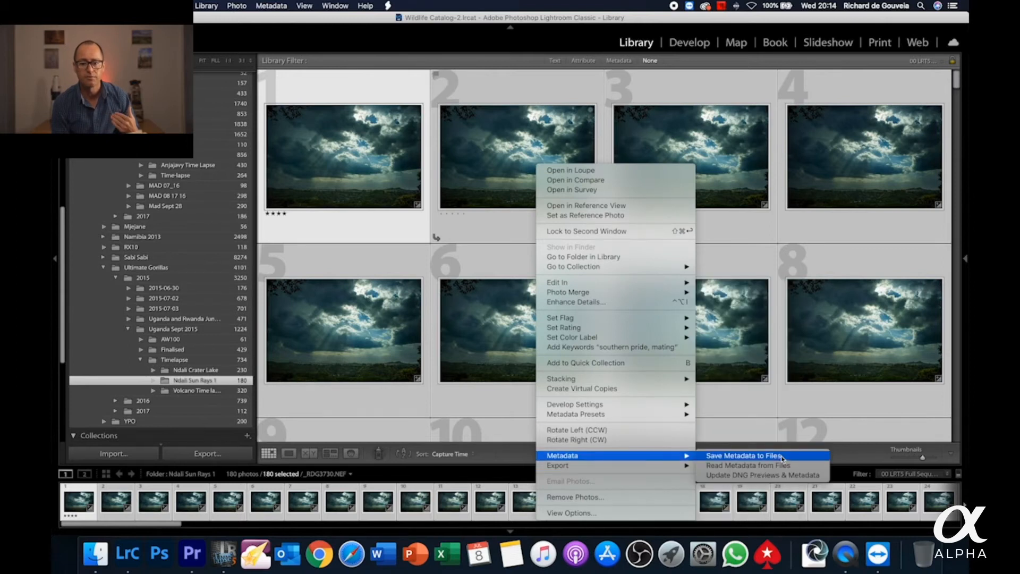
pyautogui.click(783, 456)
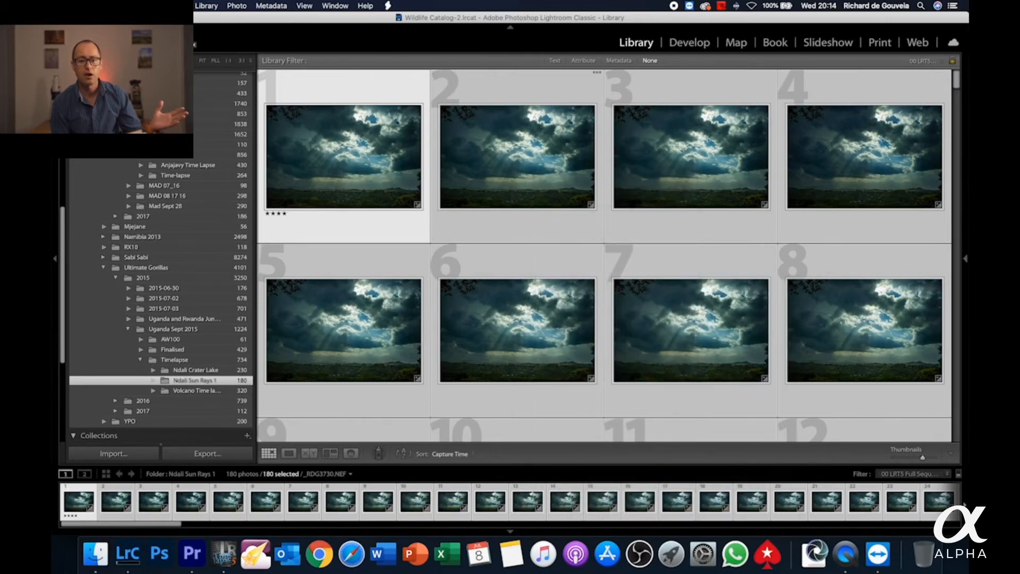
# Switch the Library filter preset to 03 Speed up LR! and back to 00 LRT5 Full Sequence
pyautogui.click(950, 475)
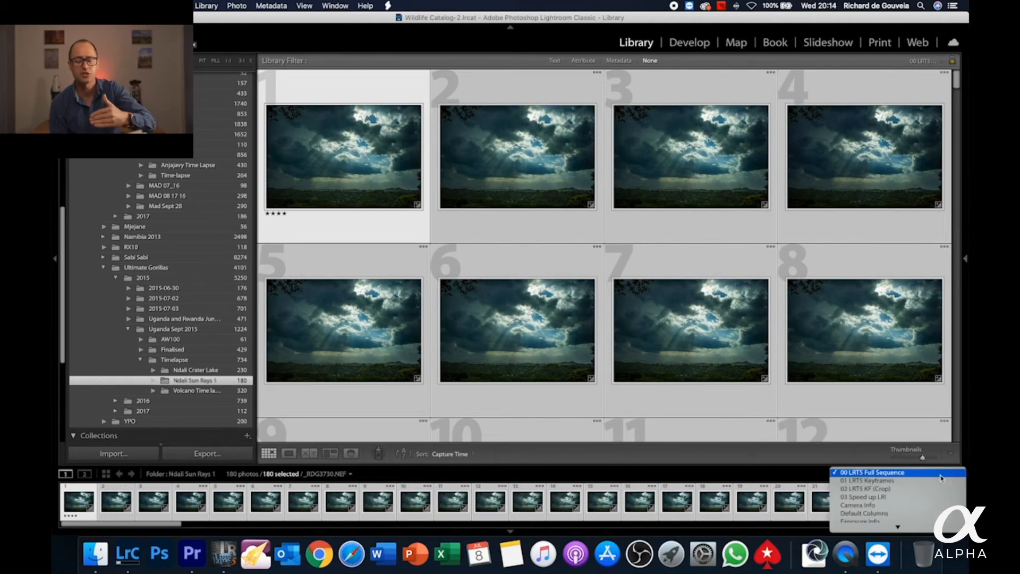
pyautogui.click(891, 498)
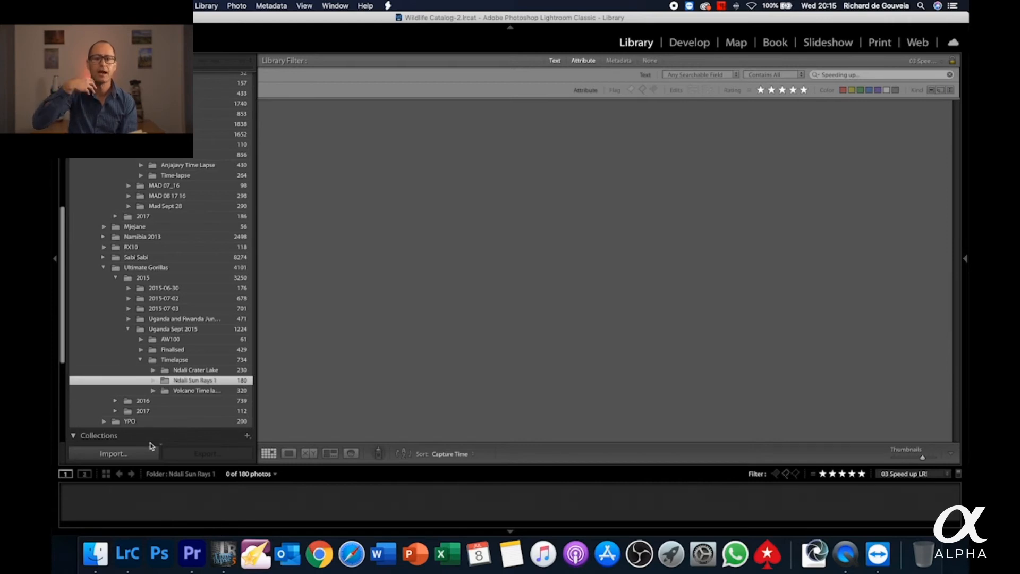
pyautogui.click(939, 479)
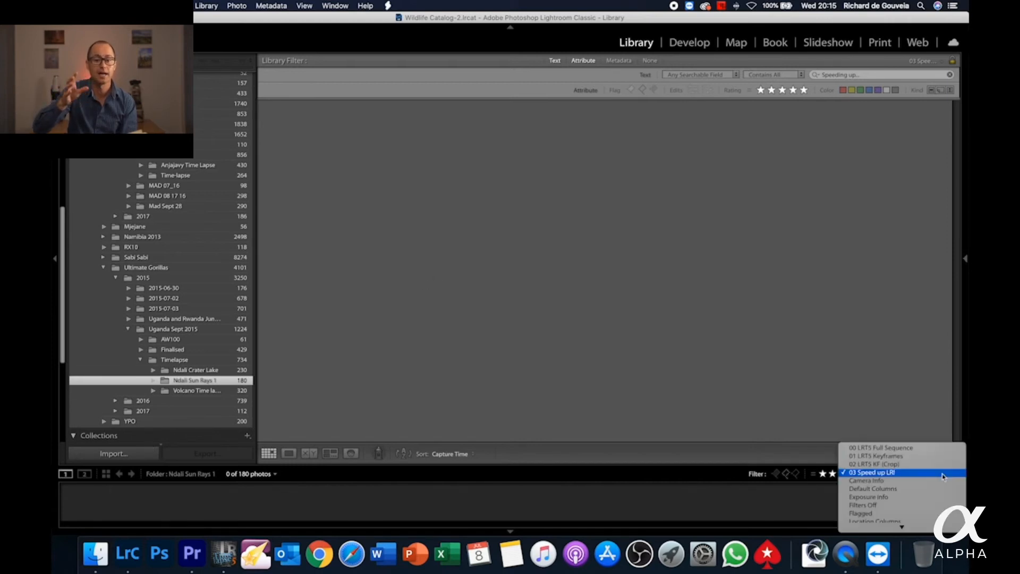
pyautogui.click(900, 449)
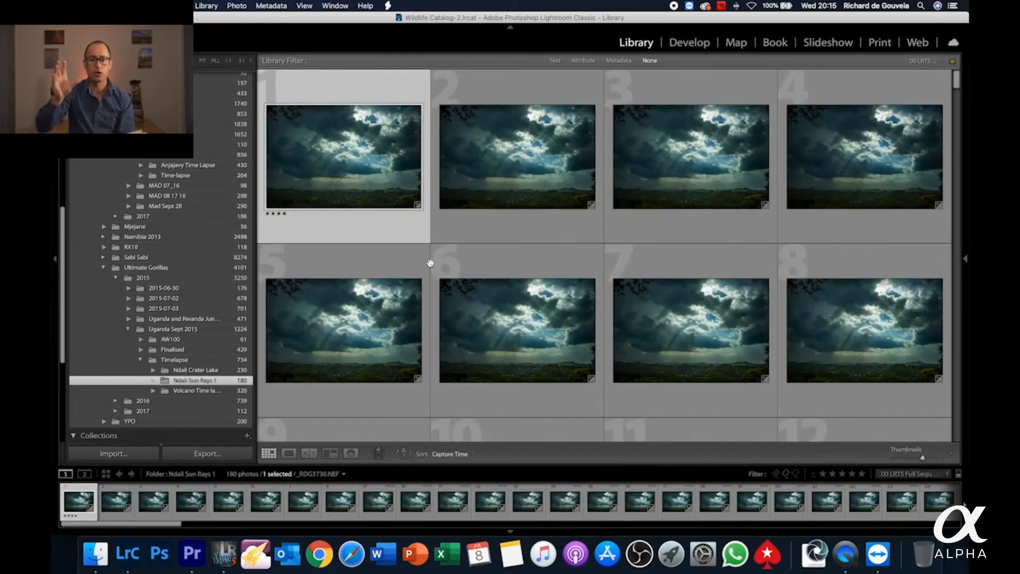
# Select all photos in the sequence and look at their LRTimelapse export settings without exporting
pyautogui.press('super+a')
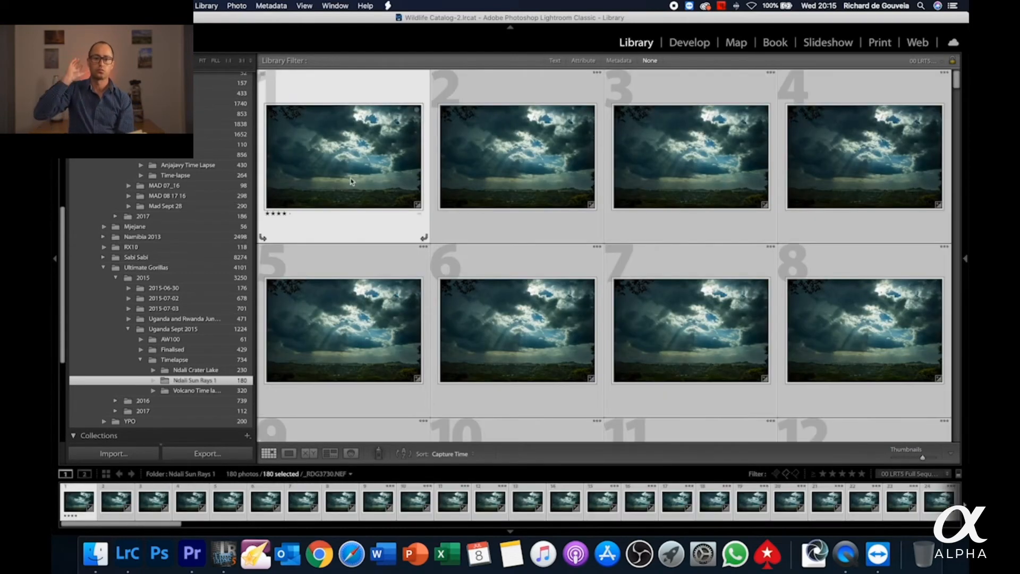
pyautogui.click(207, 454)
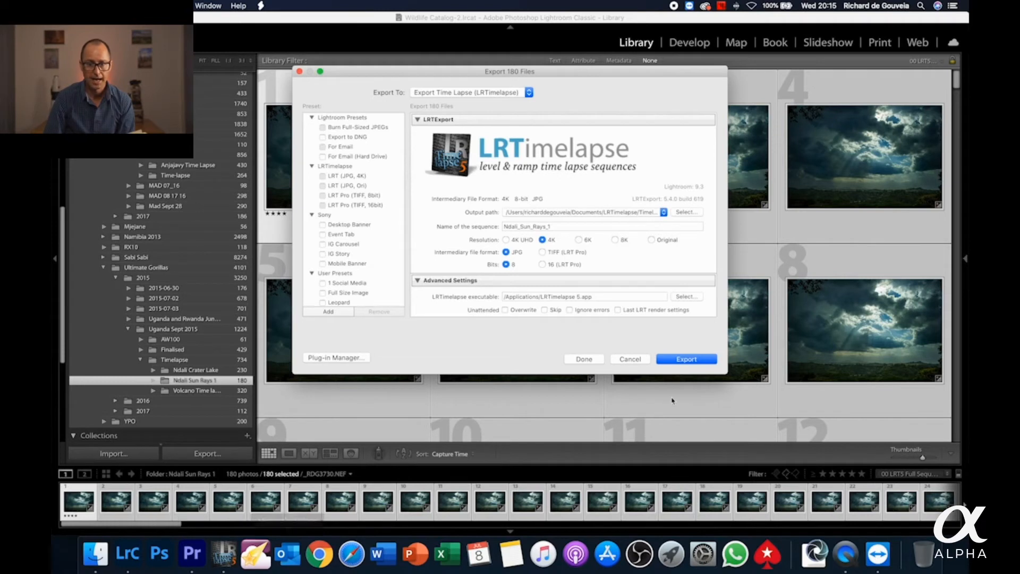
pyautogui.click(630, 359)
# Switch to LRTimelapse and open the Render Video settings for the exported Ndali Sun Rays 1 sequence
pyautogui.click(224, 553)
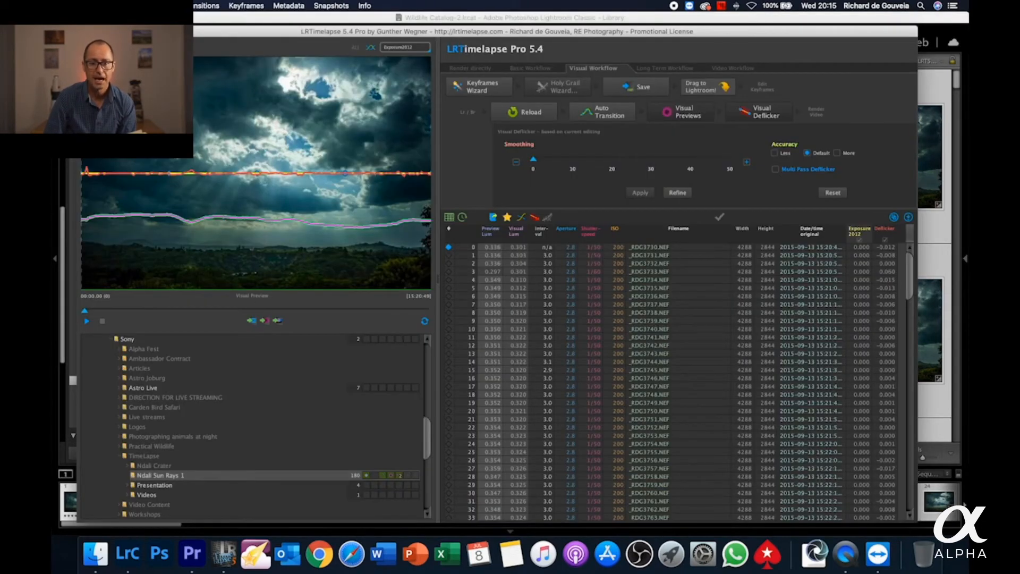
pyautogui.click(138, 6)
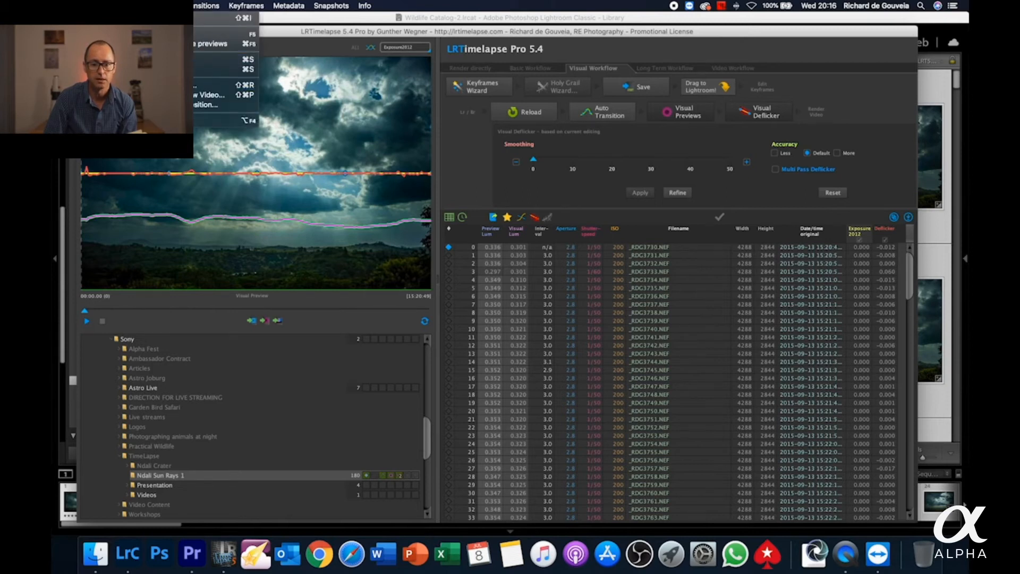
pyautogui.click(237, 85)
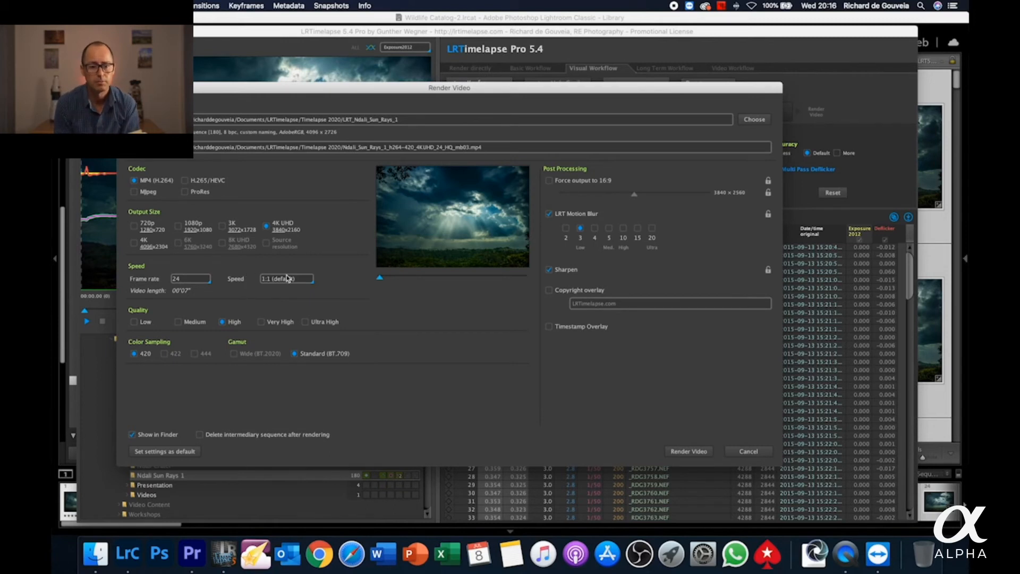
# Try output frame rates of 29.97 and 50 for the video and return it to 24
pyautogui.click(207, 280)
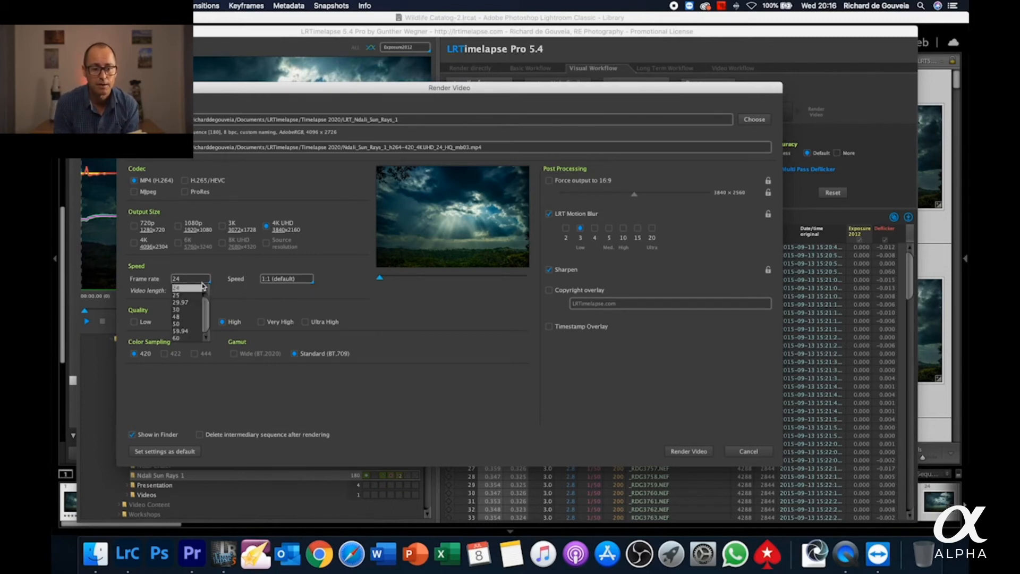
pyautogui.click(193, 289)
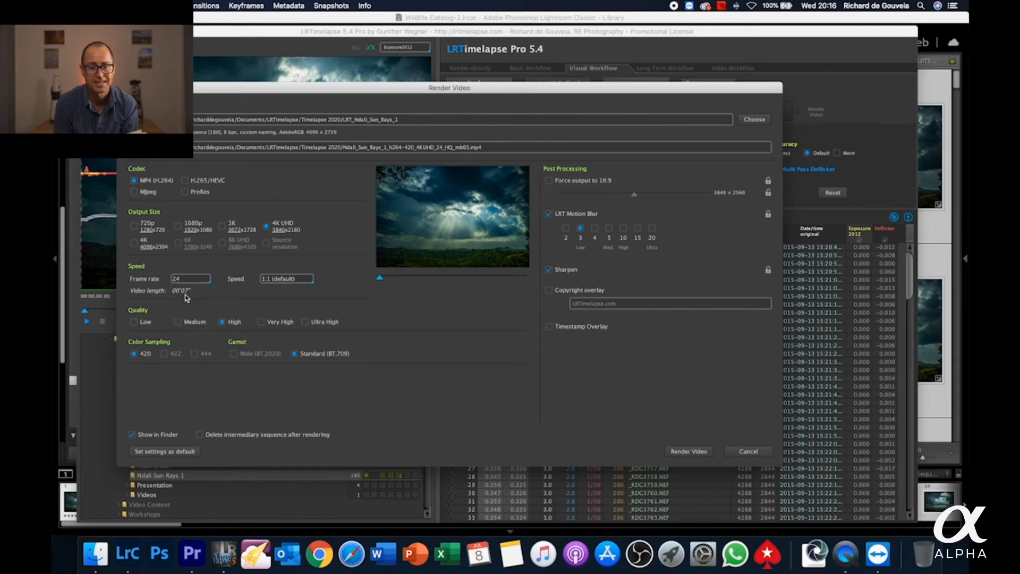
pyautogui.click(190, 280)
pyautogui.click(189, 302)
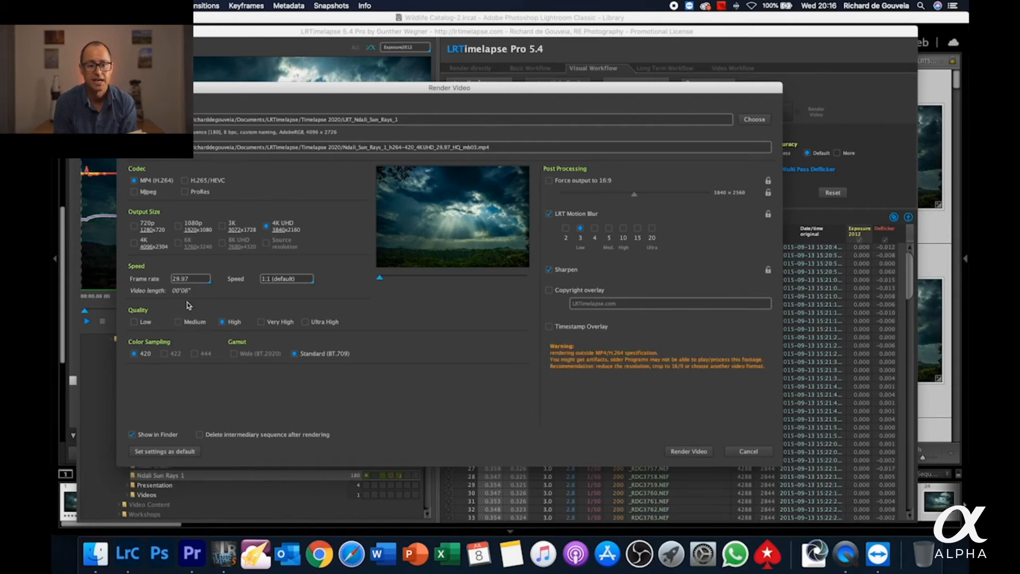
pyautogui.click(197, 282)
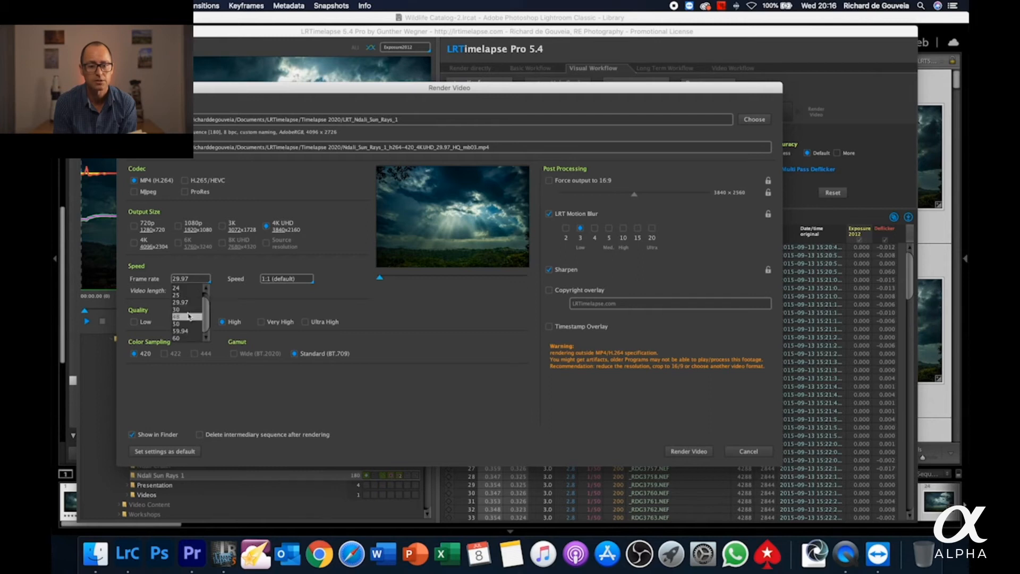
pyautogui.click(187, 324)
pyautogui.click(193, 284)
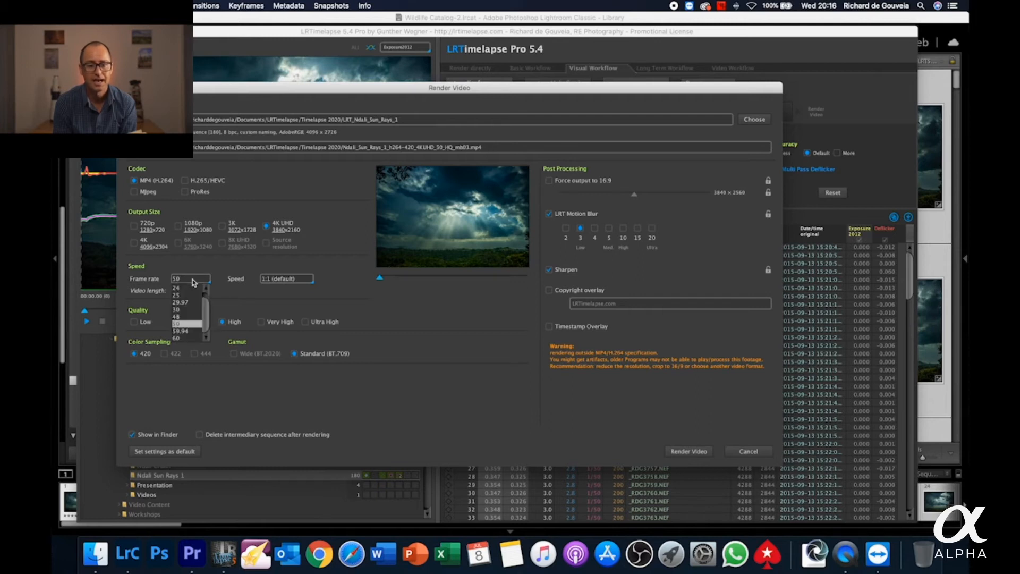
pyautogui.click(186, 288)
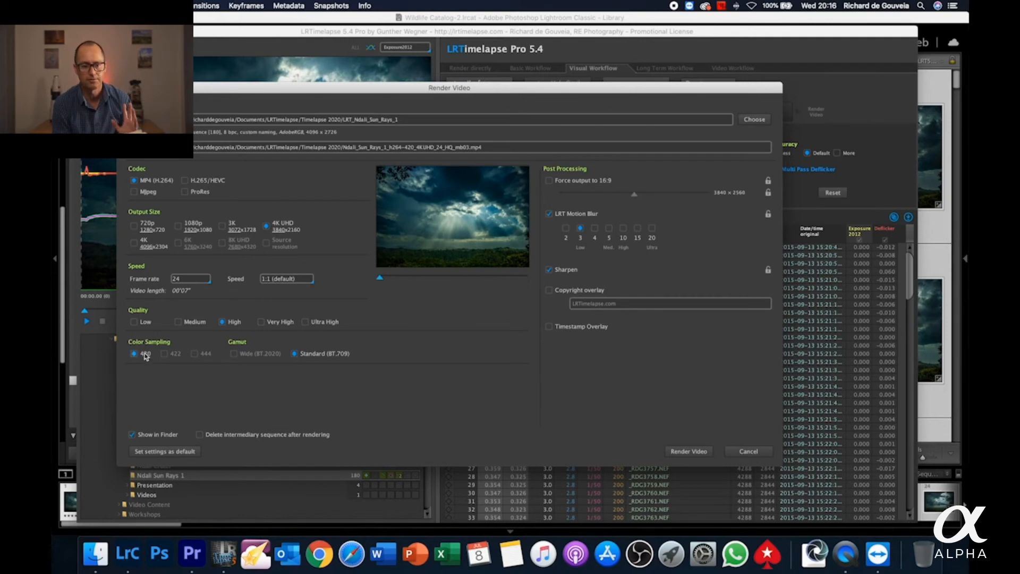
# Try forcing the output to 16:9 with a slightly shifted crop position and turn the option back off
pyautogui.click(549, 182)
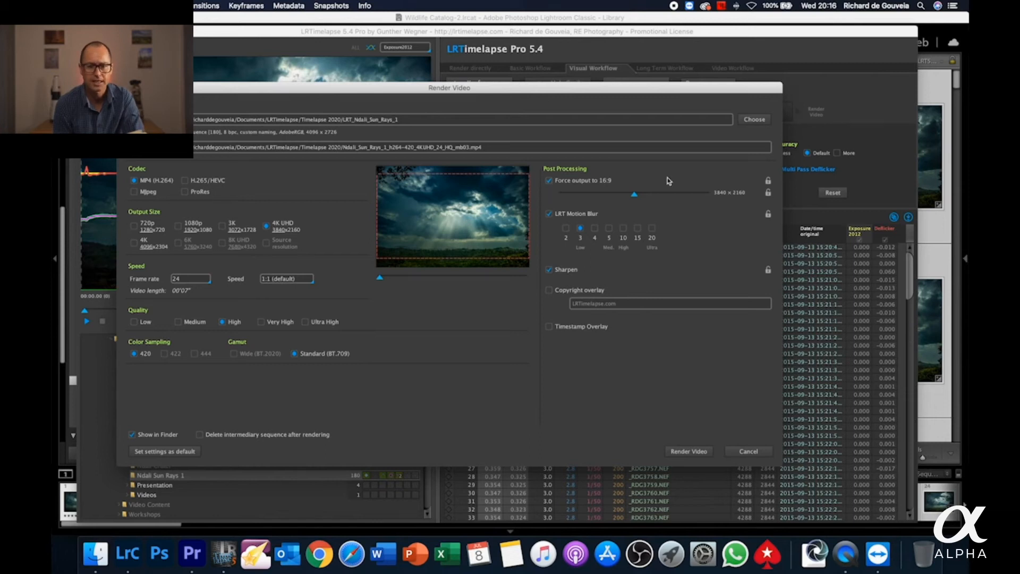
pyautogui.moveTo(634, 195)
pyautogui.mouseDown()
pyautogui.moveTo(708, 195)
pyautogui.moveTo(508, 197)
pyautogui.moveTo(731, 199)
pyautogui.moveTo(640, 199)
pyautogui.mouseUp()
pyautogui.click(550, 181)
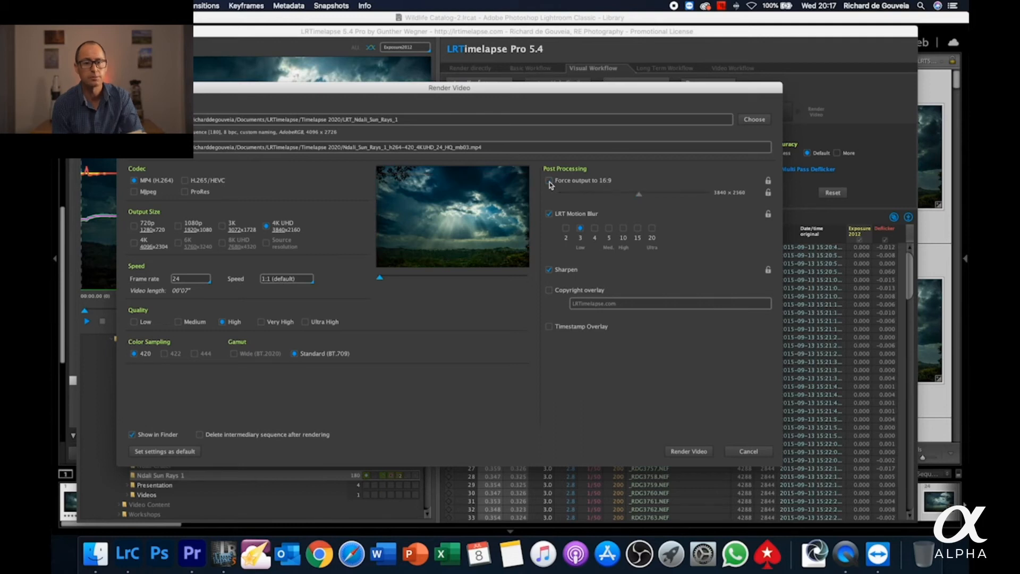
pyautogui.click(549, 182)
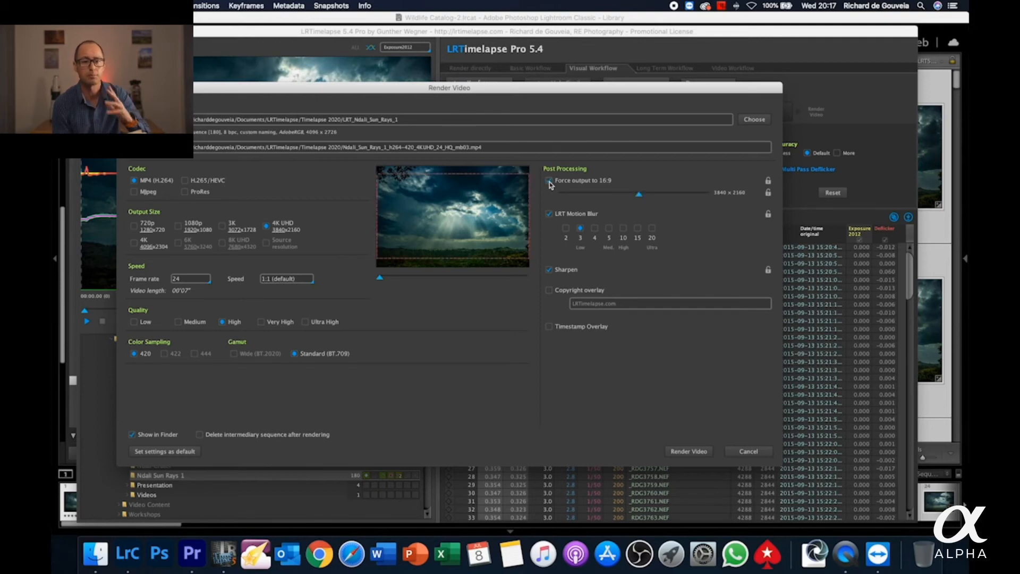
pyautogui.click(550, 183)
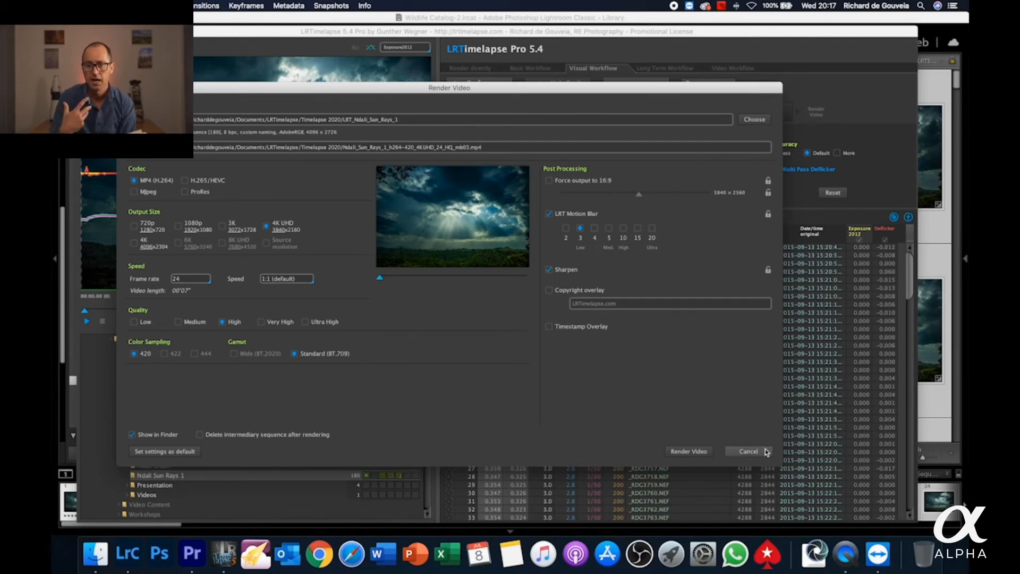
# Render the sequence as a high-quality 4K UHD MP4 (H.264) video at 24 frames per second
pyautogui.click(695, 452)
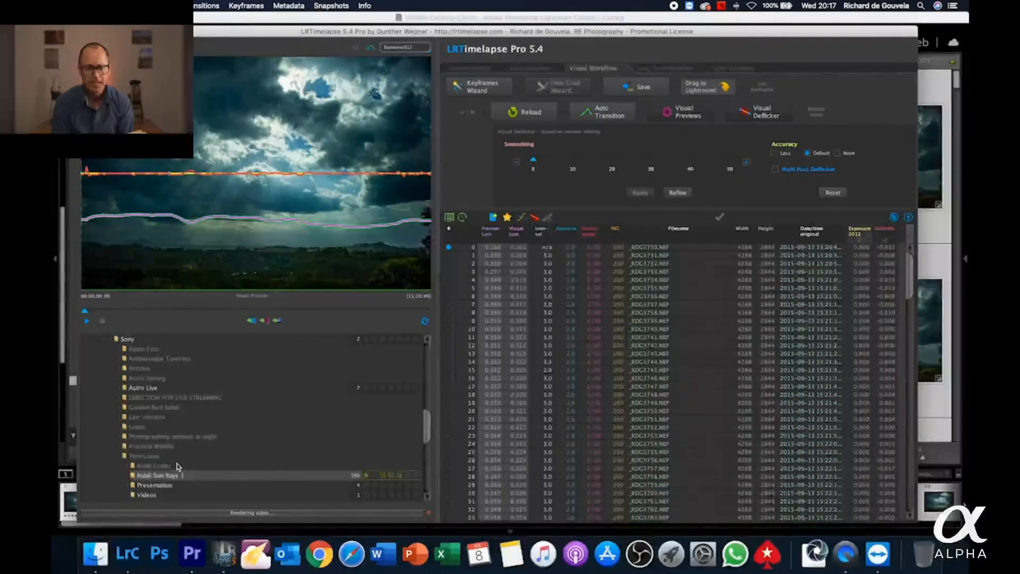
pyautogui.scroll(1, 178, 467)
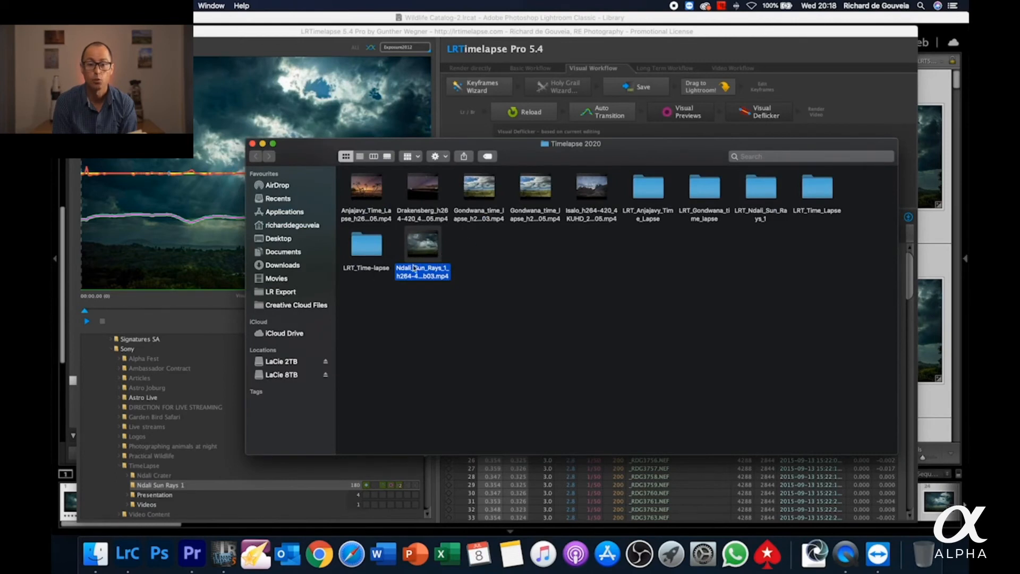
pyautogui.moveTo(423, 262)
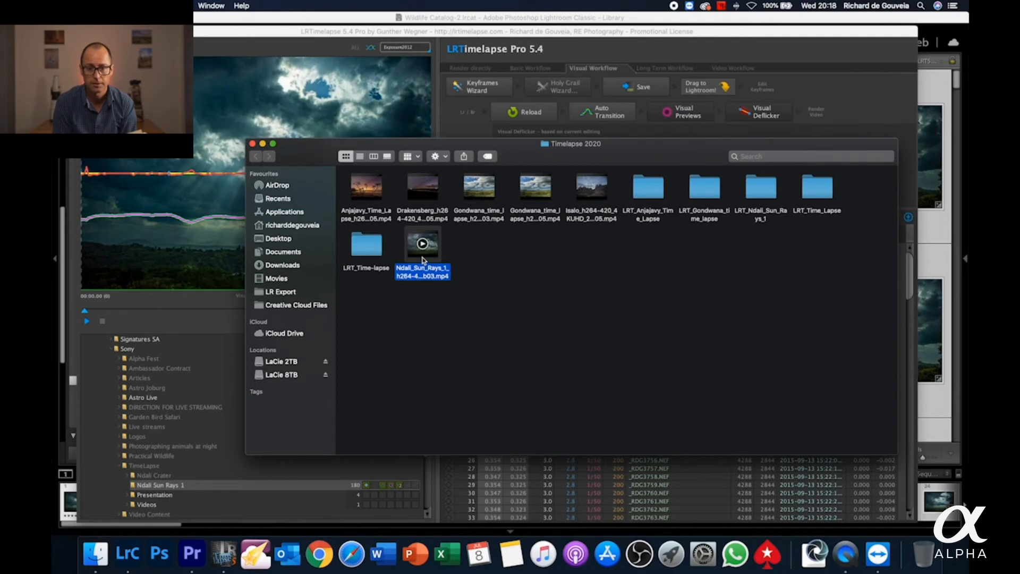
# Switch to Premiere Pro, open the recent Timelapse project and use the Editing workspace
pyautogui.click(192, 553)
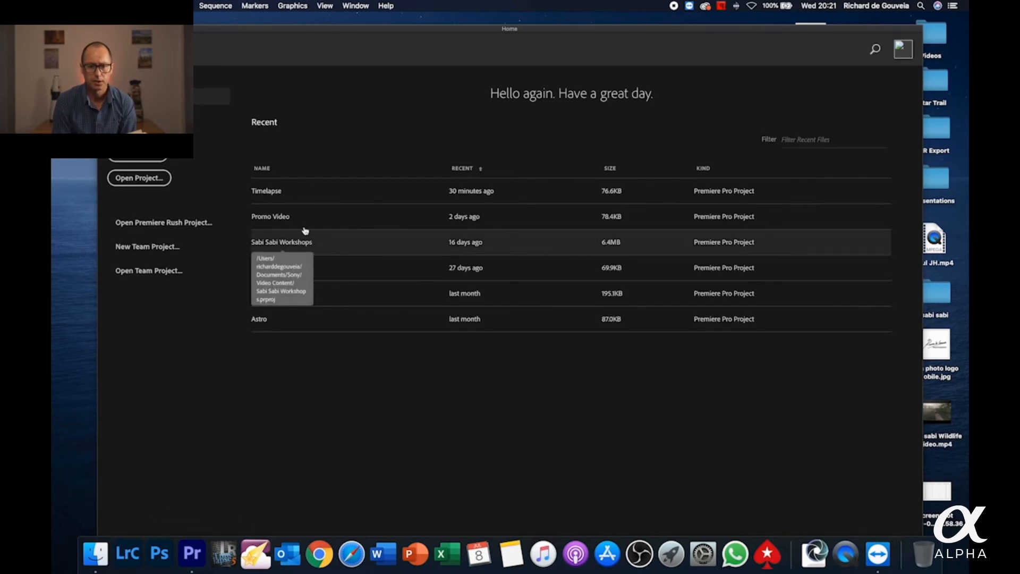
pyautogui.click(267, 191)
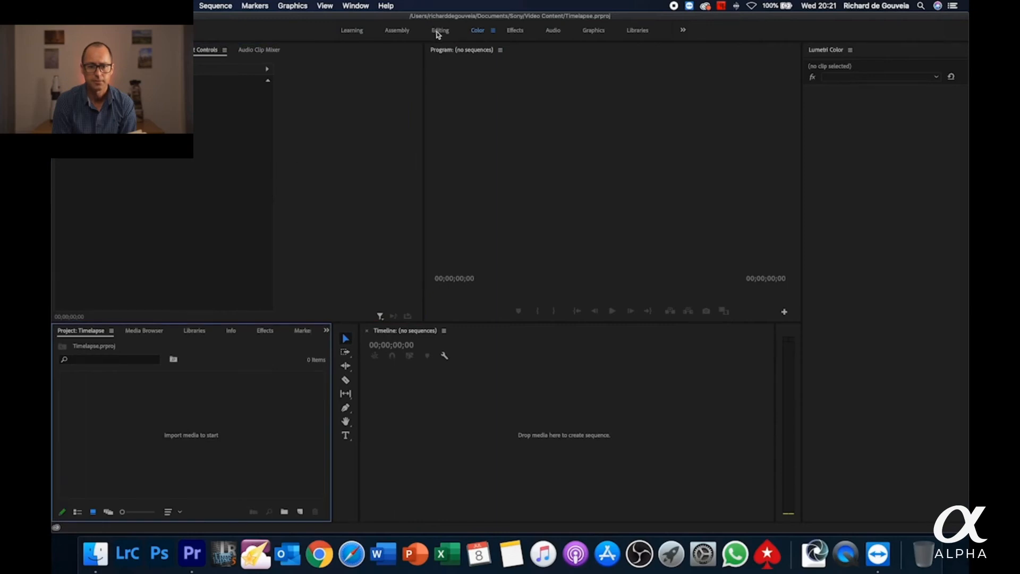
pyautogui.click(439, 30)
# Import the rendered Ndali_Sun_Rays_1 MP4 from the Timelapse 2020 folder into the Premiere Pro project
pyautogui.click(96, 553)
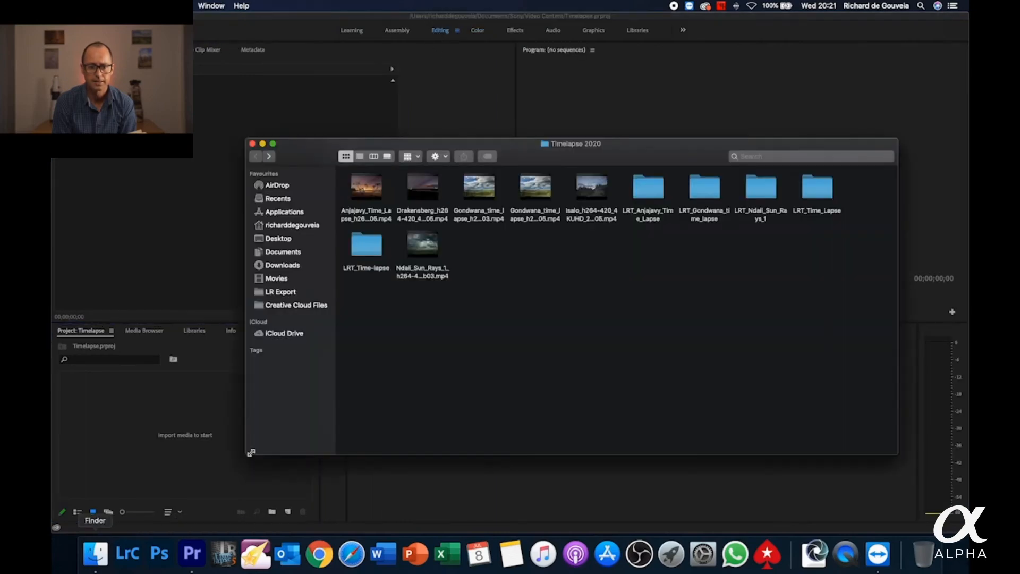
pyautogui.moveTo(434, 250); pyautogui.dragTo(143, 420)
pyautogui.click(191, 424)
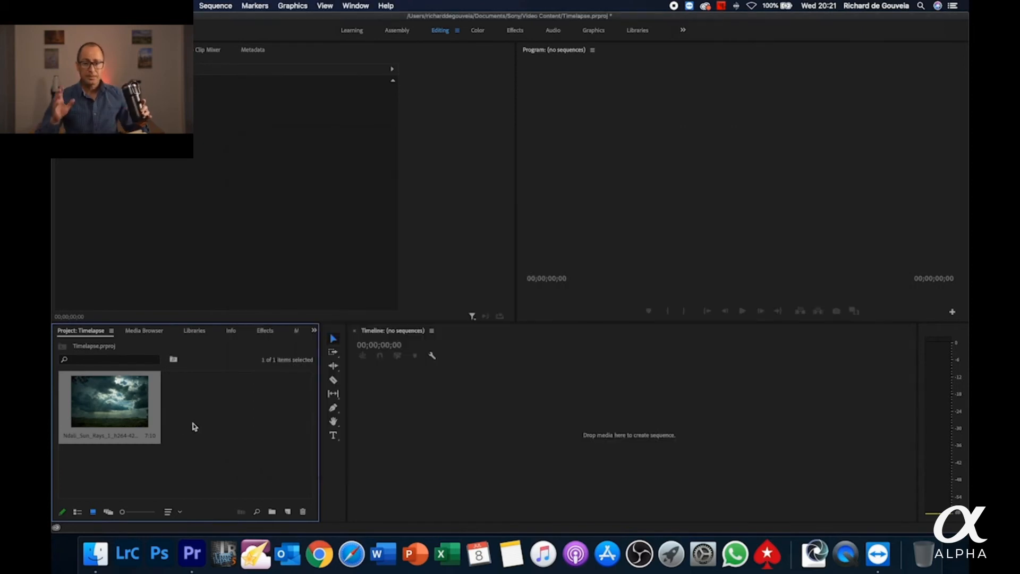
# Create a sequence named Ndali Timelapse with the DSLR 1080p24 preset
pyautogui.click(140, 6)
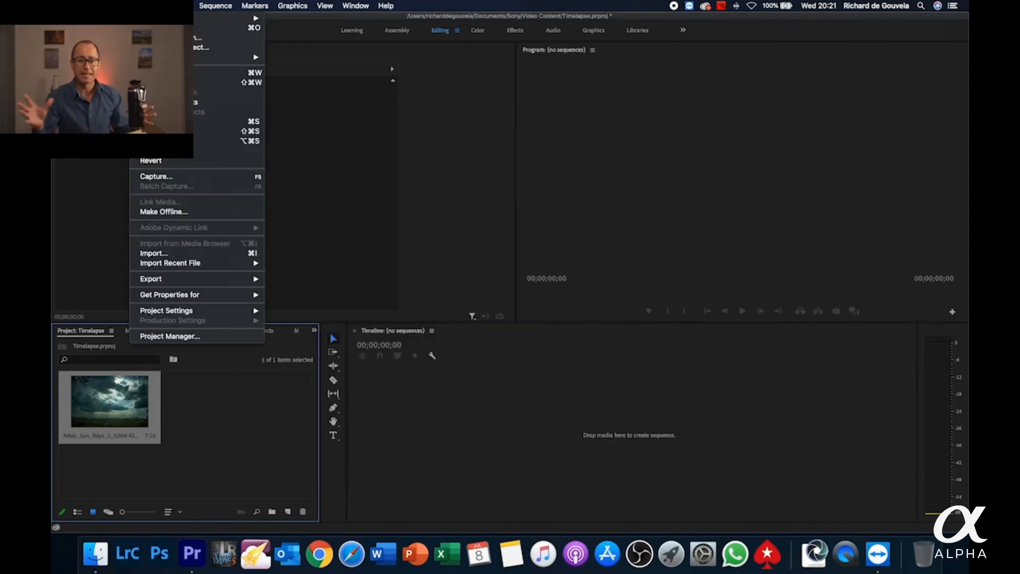
pyautogui.moveTo(149, 18)
pyautogui.click(295, 51)
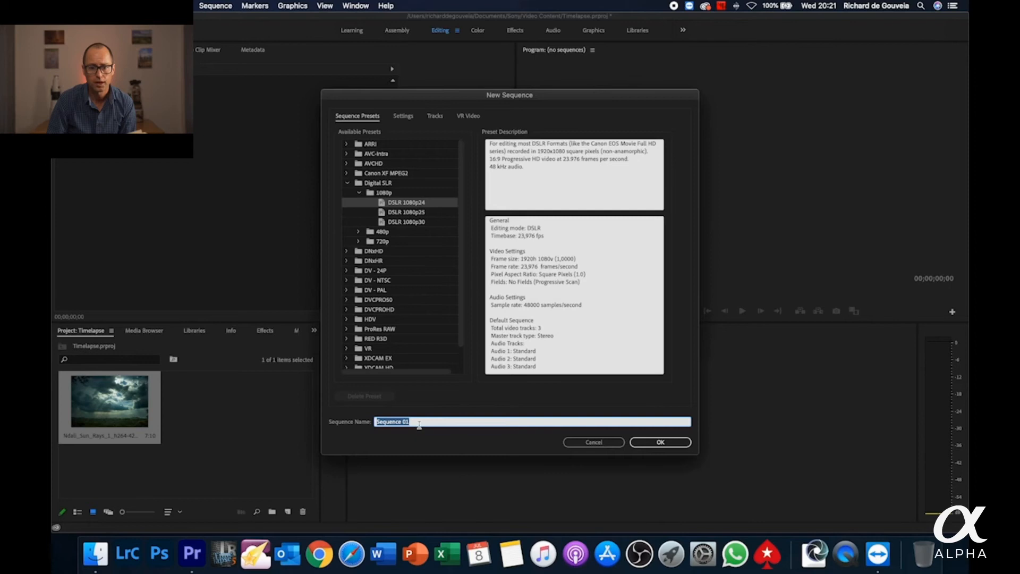
pyautogui.write('Nd')
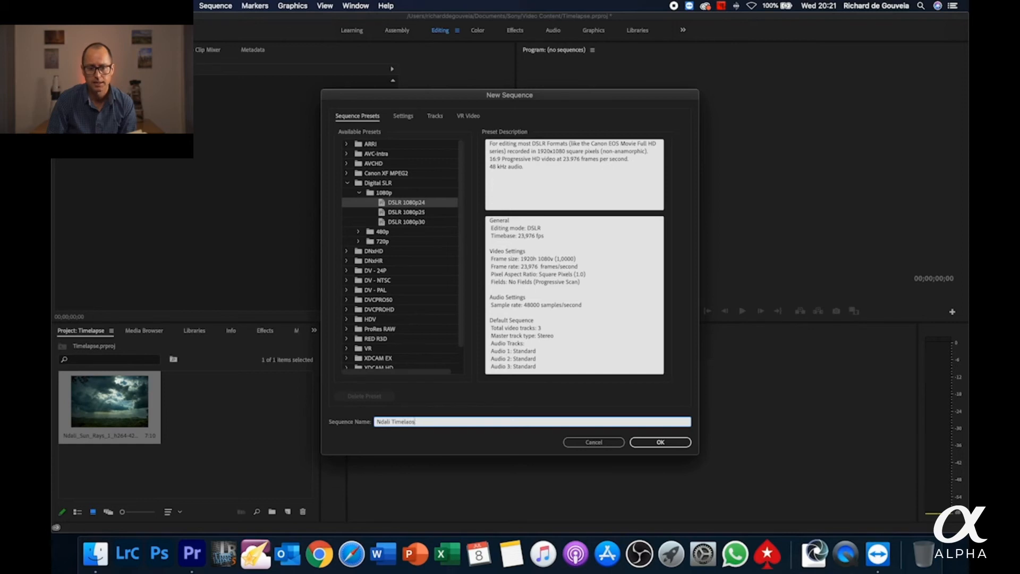
pyautogui.write('ali Timelapse')
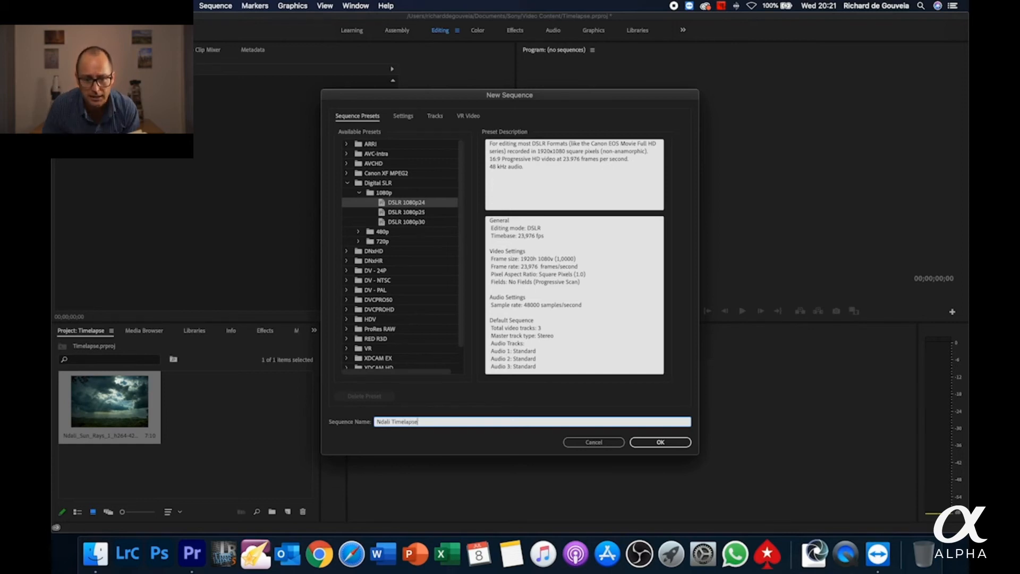
pyautogui.click(658, 442)
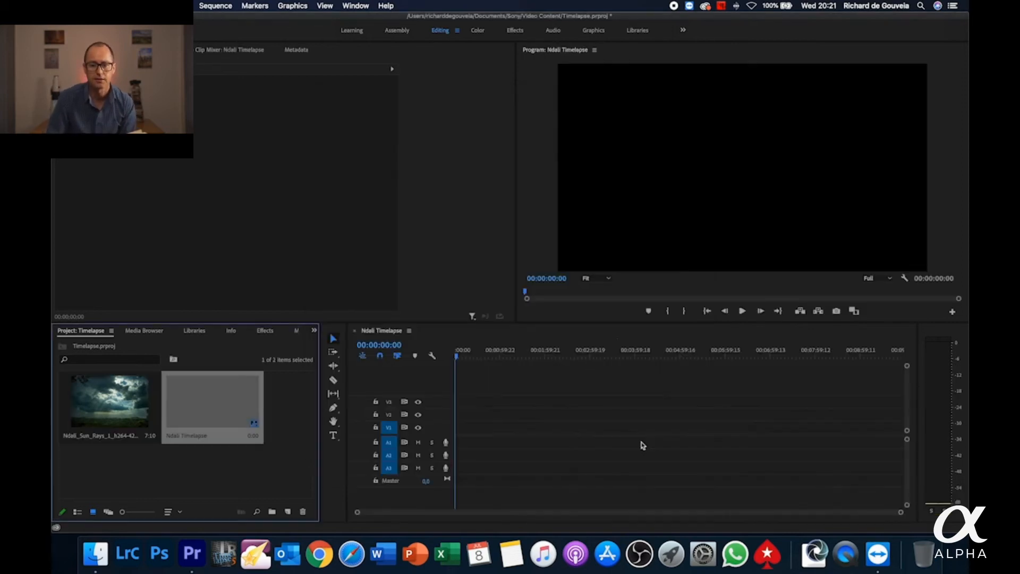
# Place the Ndali_Sun_Rays_1 clip at the start of video track V1, keeping the existing sequence settings
pyautogui.moveTo(110, 401); pyautogui.dragTo(473, 428)
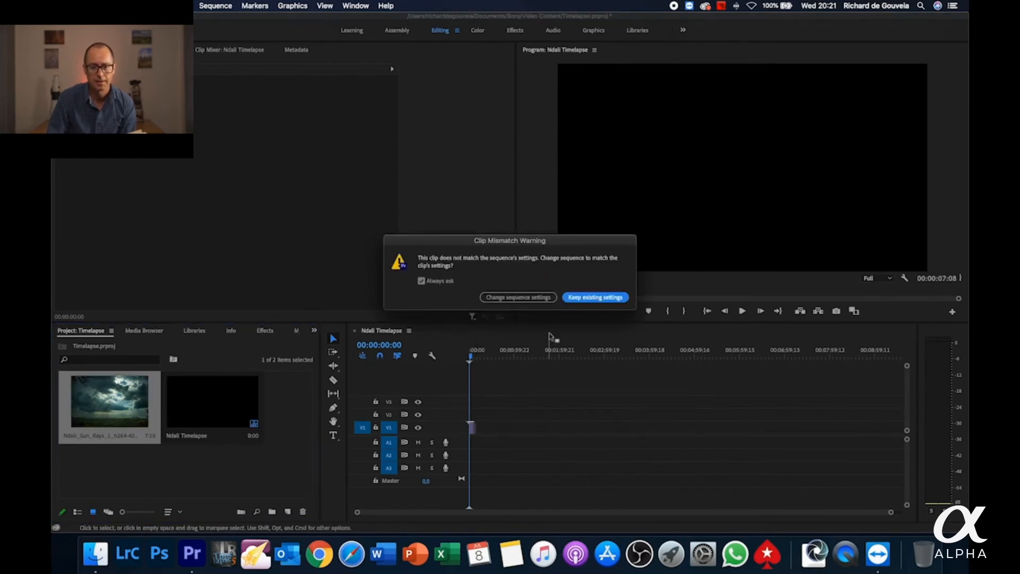
pyautogui.click(573, 298)
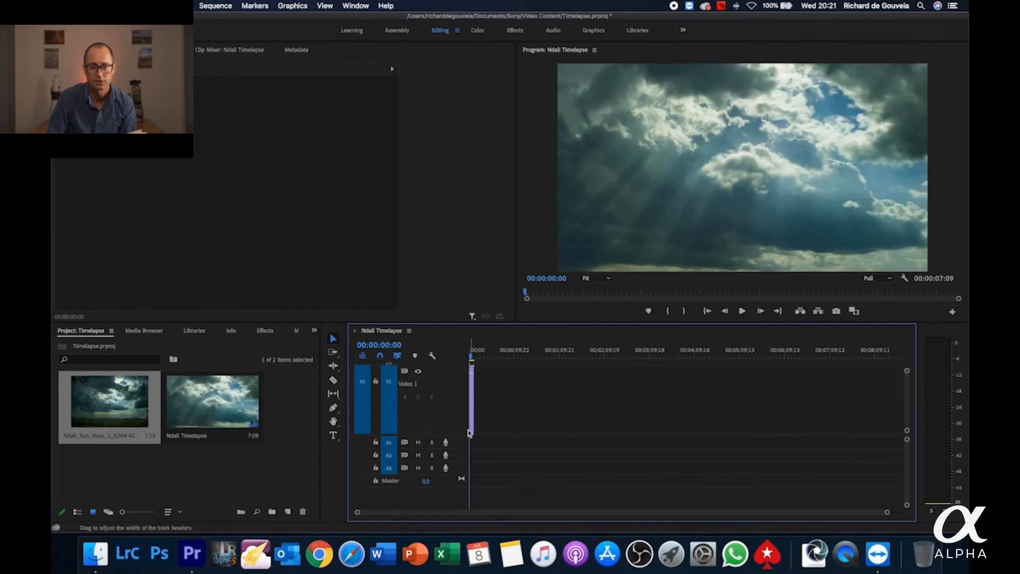
pyautogui.scroll(15, 474, 432)
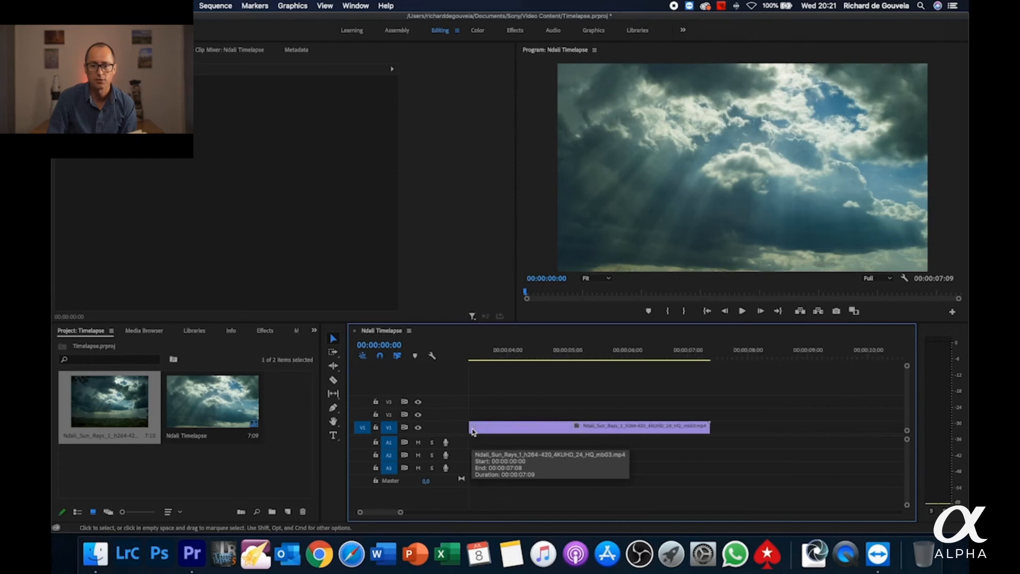
# Scale the timeline clip to 50 and reposition it vertically to 481 to fill the frame
pyautogui.click(522, 430)
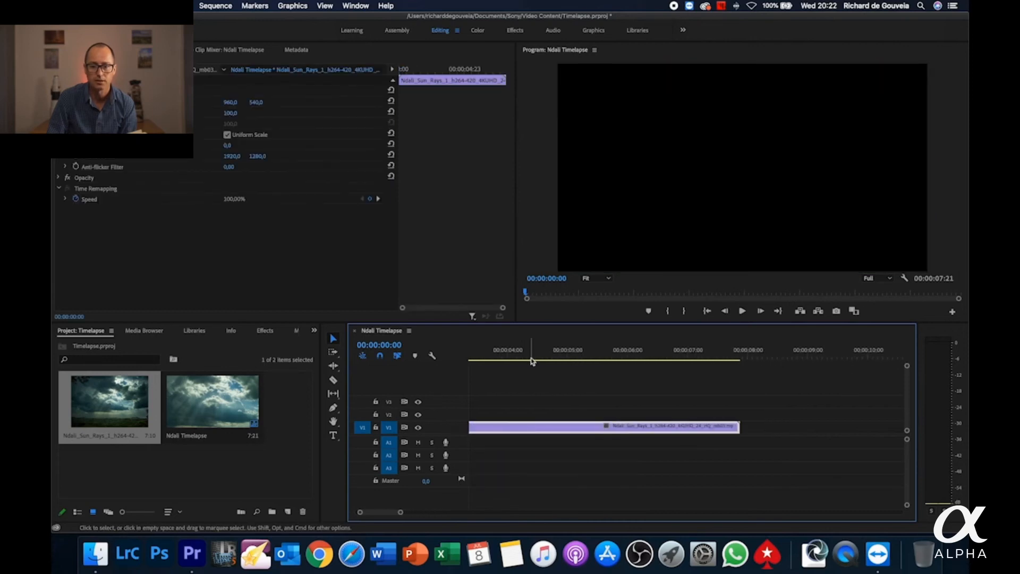
pyautogui.click(532, 361)
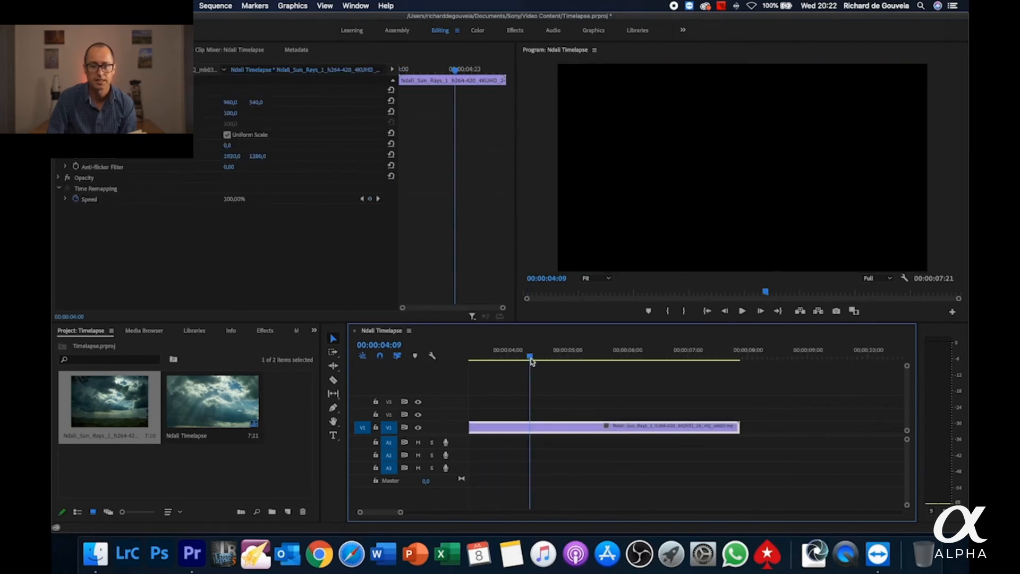
pyautogui.moveTo(228, 113); pyautogui.dragTo(203, 114)
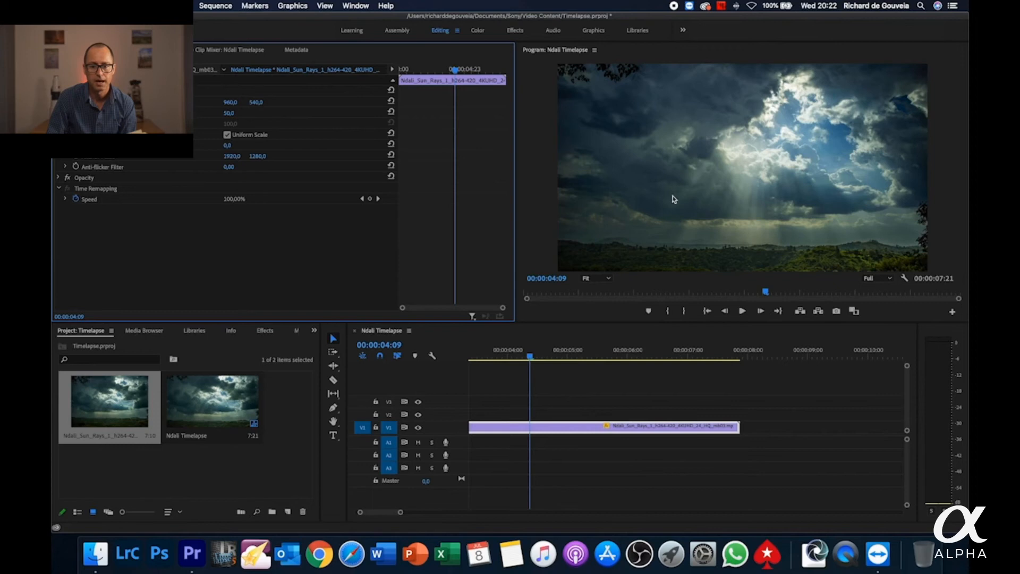
pyautogui.moveTo(230, 106)
pyautogui.mouseDown()
pyautogui.moveTo(247, 104)
pyautogui.moveTo(228, 102)
pyautogui.mouseUp()
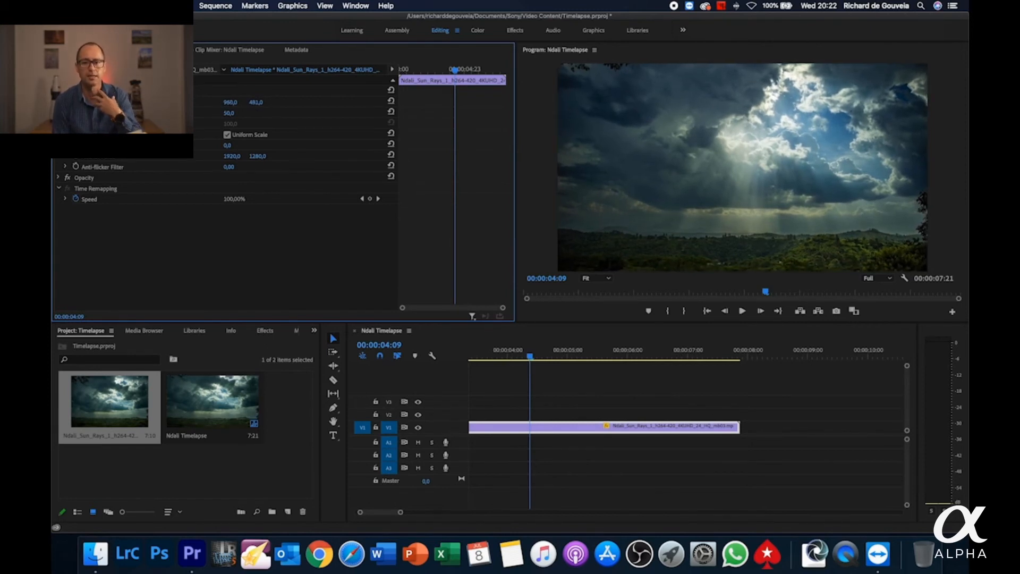
pyautogui.moveTo(230, 102); pyautogui.dragTo(230, 102)
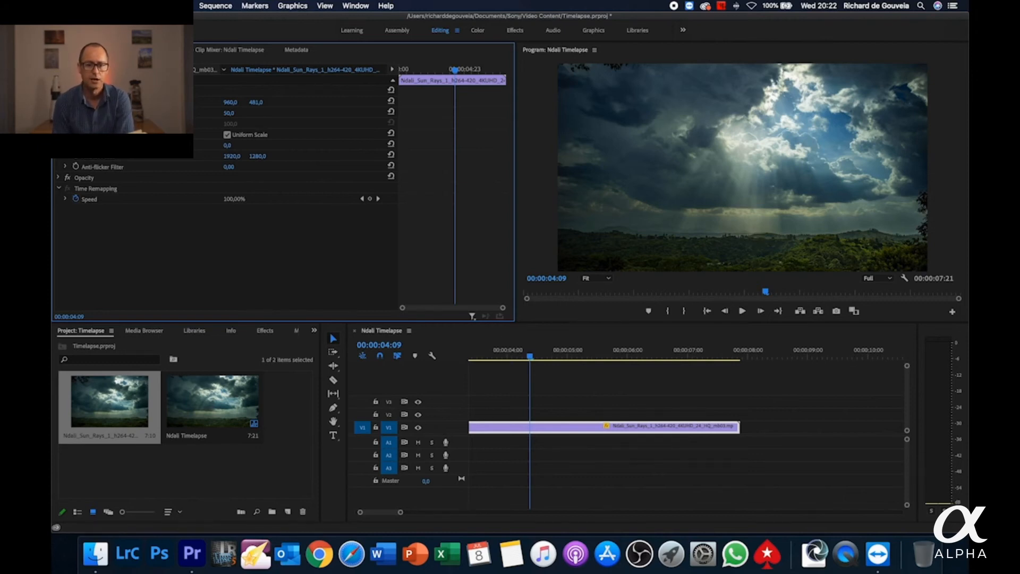
# Keyframe the clip's position at 960, 280 and its scale at 67, with both keyframes at the clip's start
pyautogui.click(76, 113)
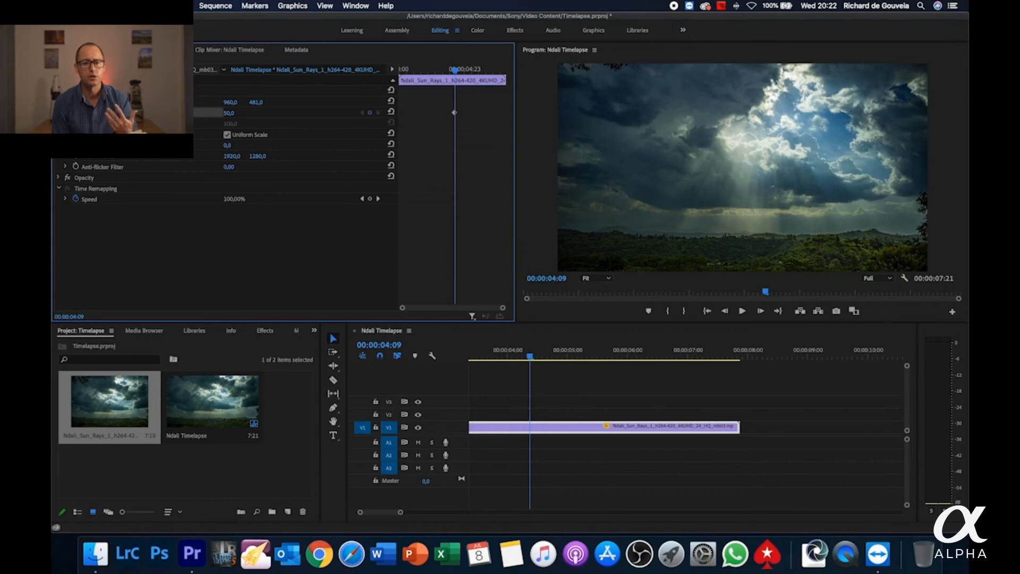
pyautogui.click(75, 102)
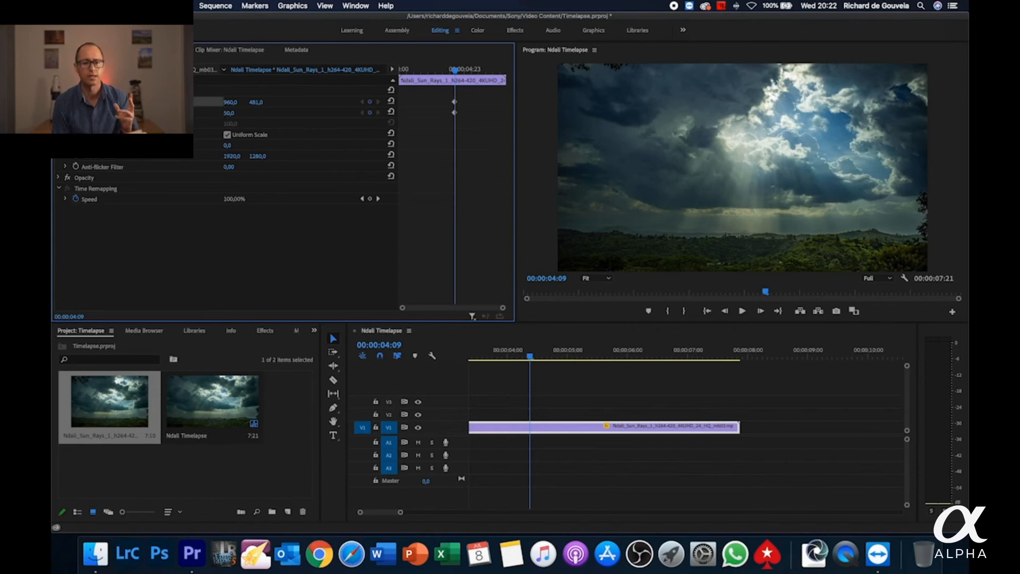
pyautogui.moveTo(229, 112); pyautogui.dragTo(235, 113)
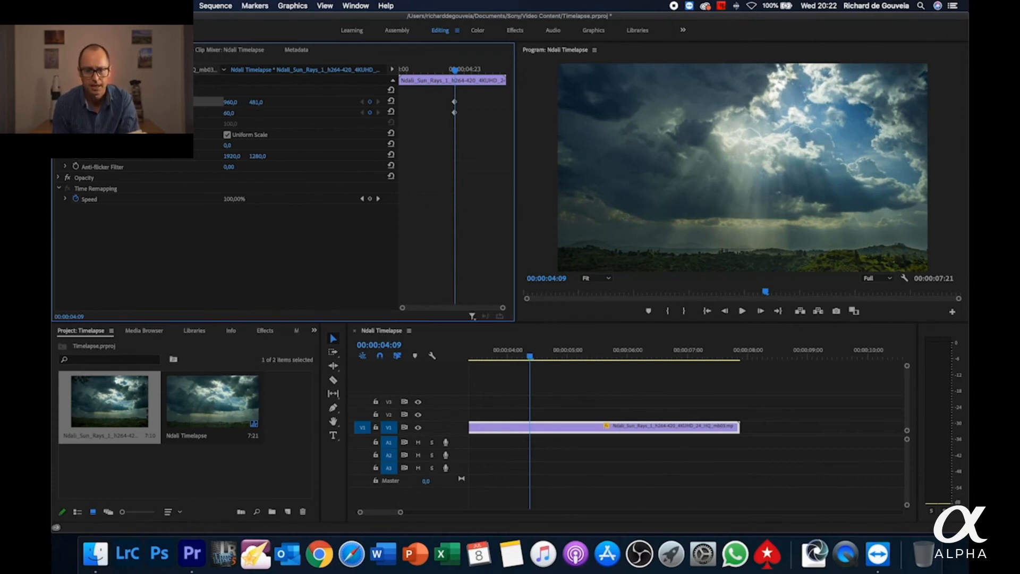
pyautogui.moveTo(256, 102); pyautogui.dragTo(178, 102)
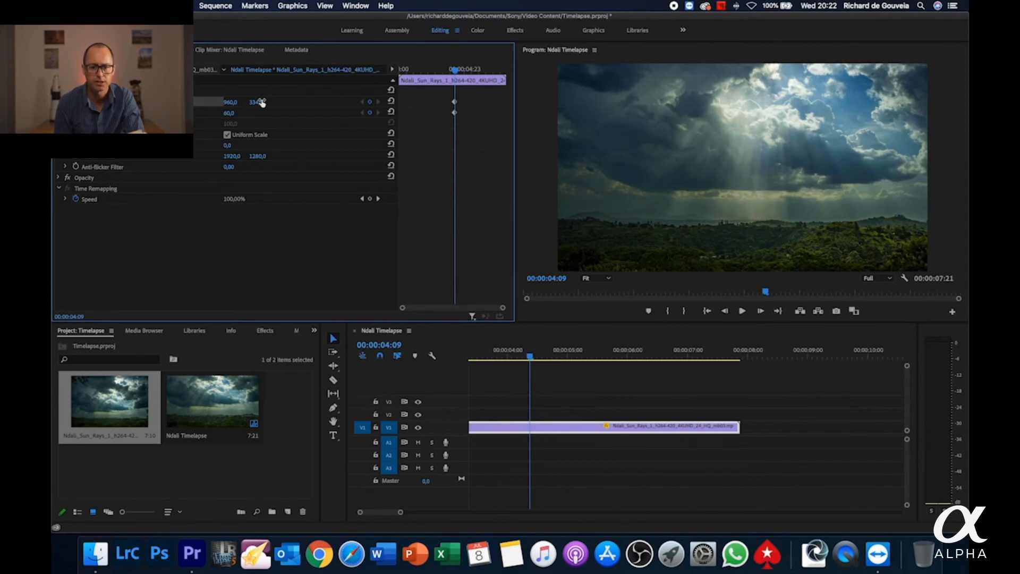
pyautogui.moveTo(234, 114)
pyautogui.mouseDown()
pyautogui.moveTo(249, 102)
pyautogui.moveTo(232, 102)
pyautogui.mouseUp()
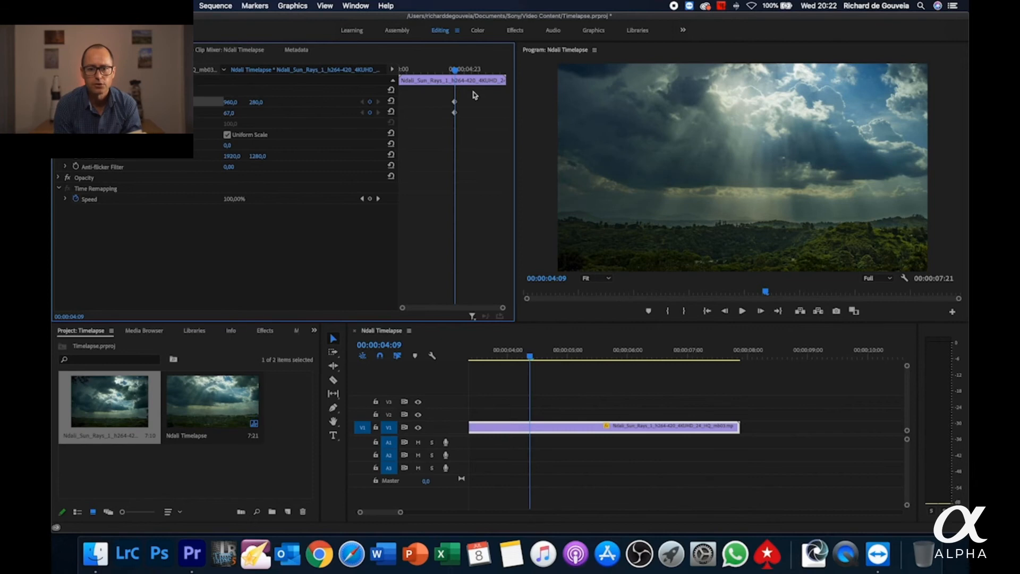
pyautogui.moveTo(454, 102); pyautogui.dragTo(385, 118)
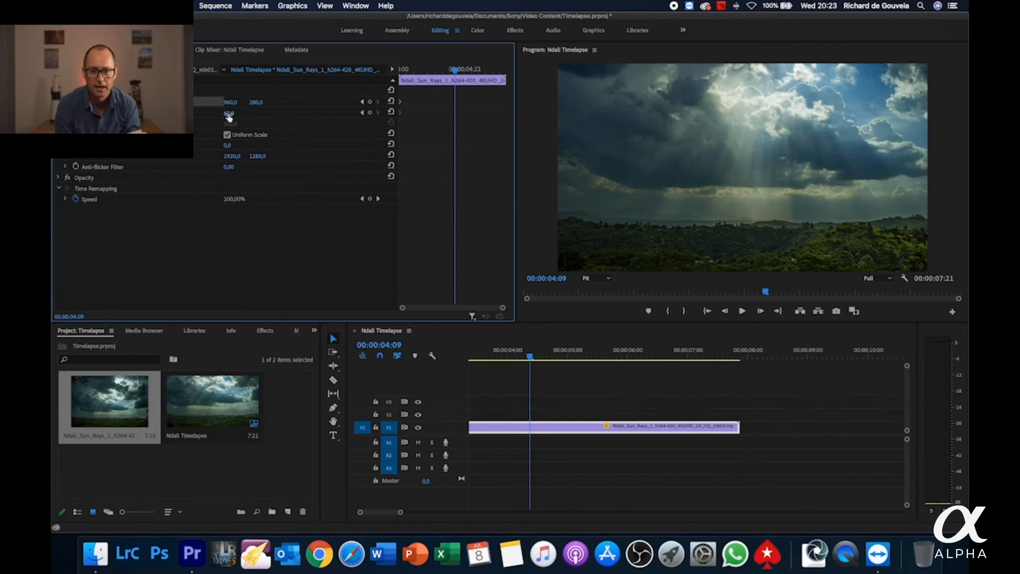
# Add keyframes with scale 50 and vertical position 441, and move both to the clip's end
pyautogui.click(229, 114)
pyautogui.write('50')
pyautogui.press('Return')
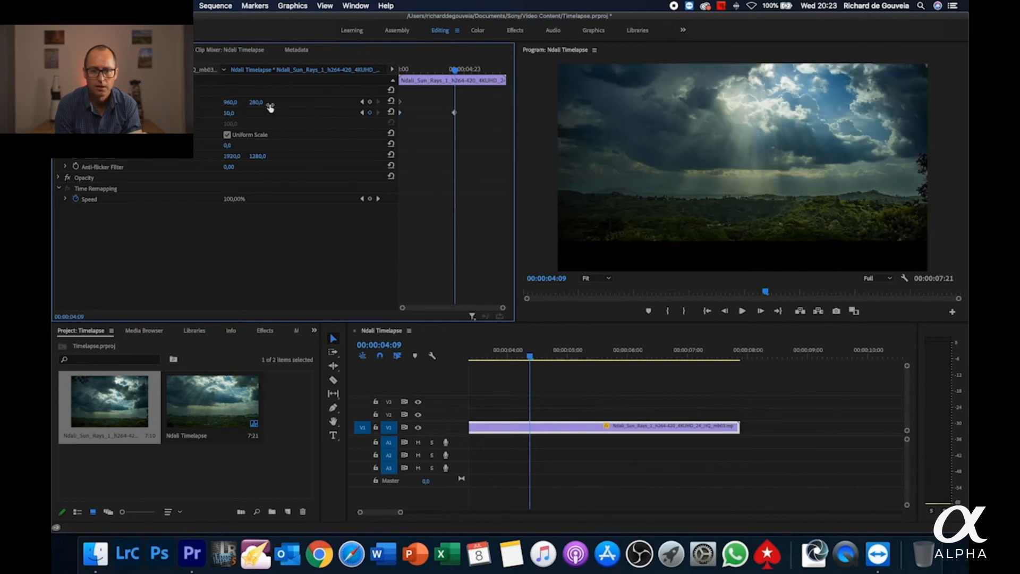
pyautogui.click(259, 101)
pyautogui.write('4')
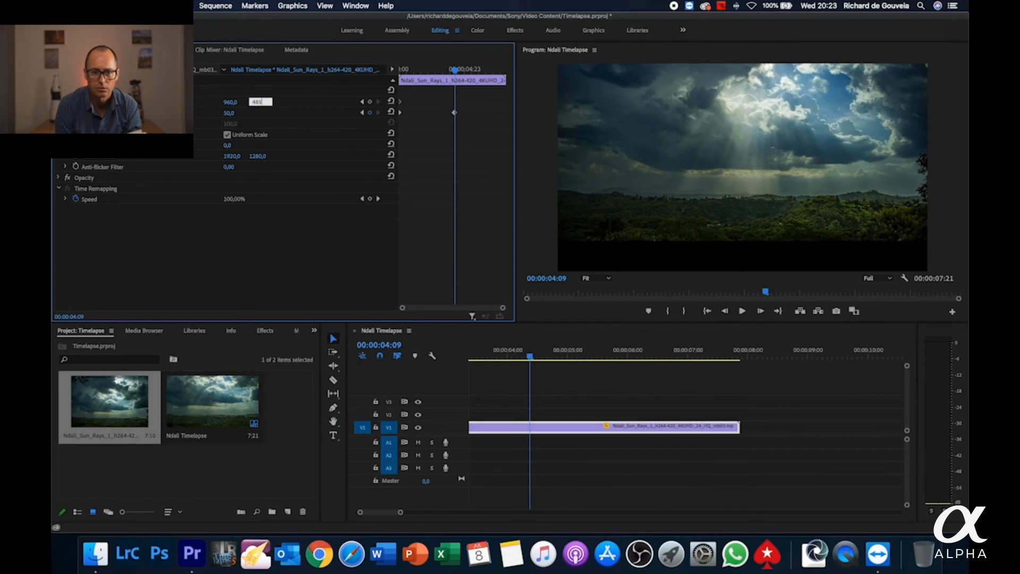
pyautogui.write('81')
pyautogui.press('Return')
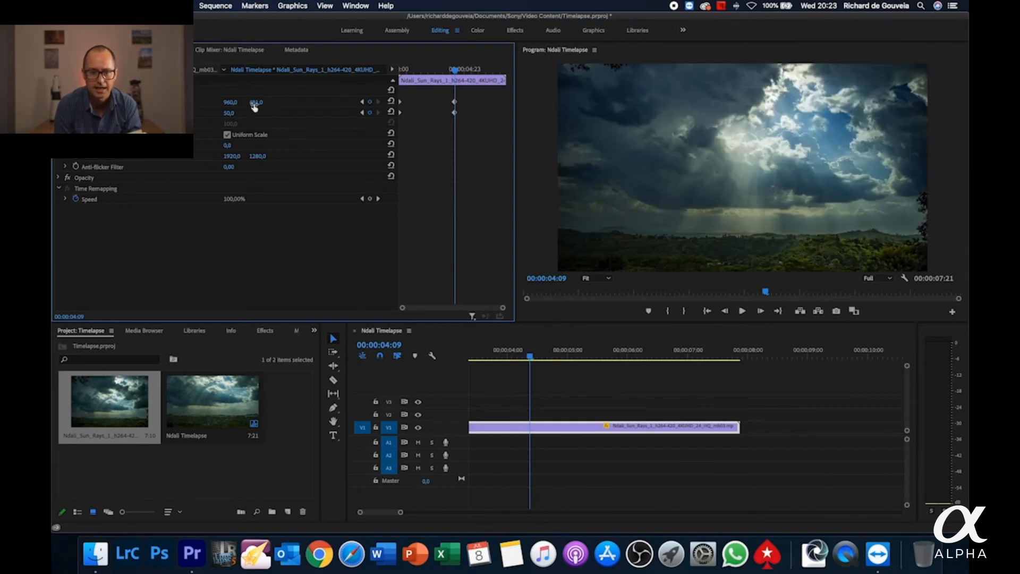
pyautogui.moveTo(255, 108); pyautogui.dragTo(234, 107)
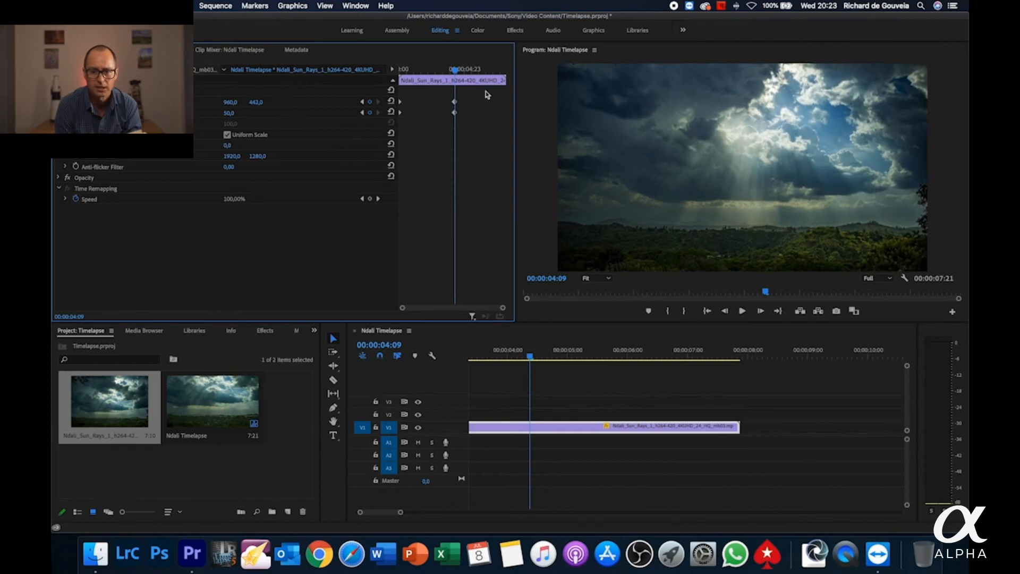
pyautogui.moveTo(455, 102); pyautogui.dragTo(519, 107)
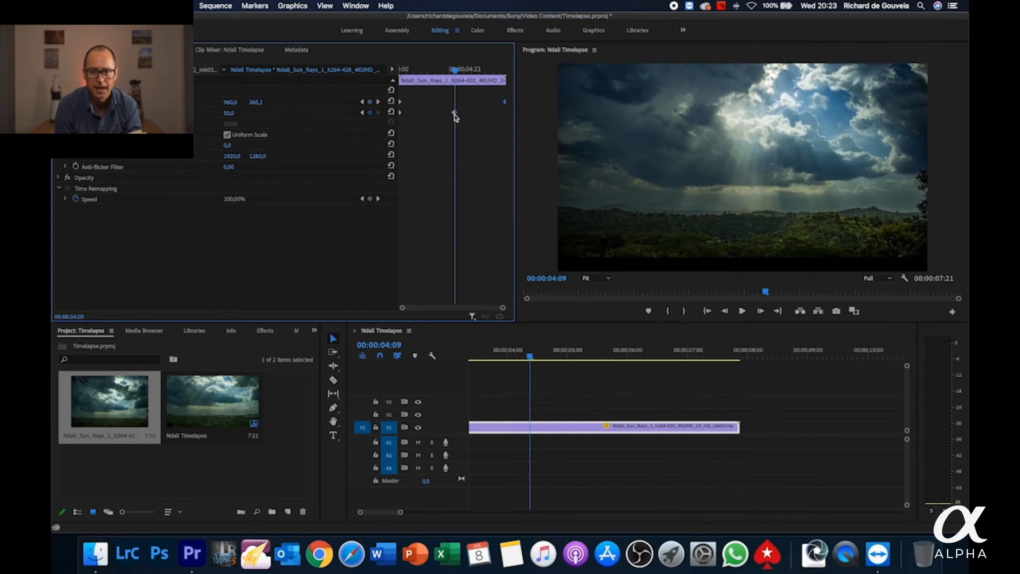
pyautogui.moveTo(455, 113); pyautogui.dragTo(514, 116)
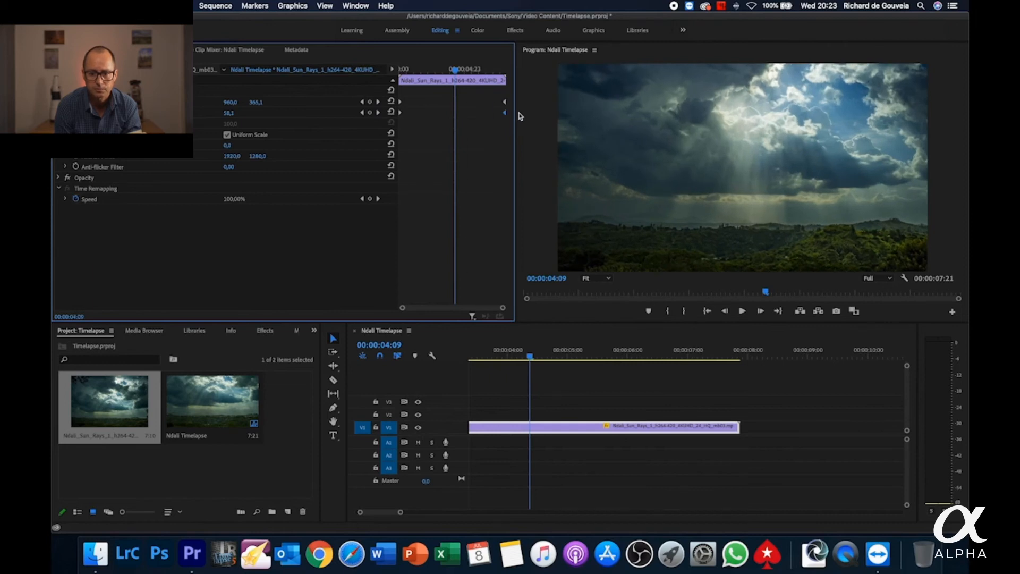
# Play the sequence from the start to preview the animated zoom-out
pyautogui.moveTo(455, 70); pyautogui.dragTo(402, 80)
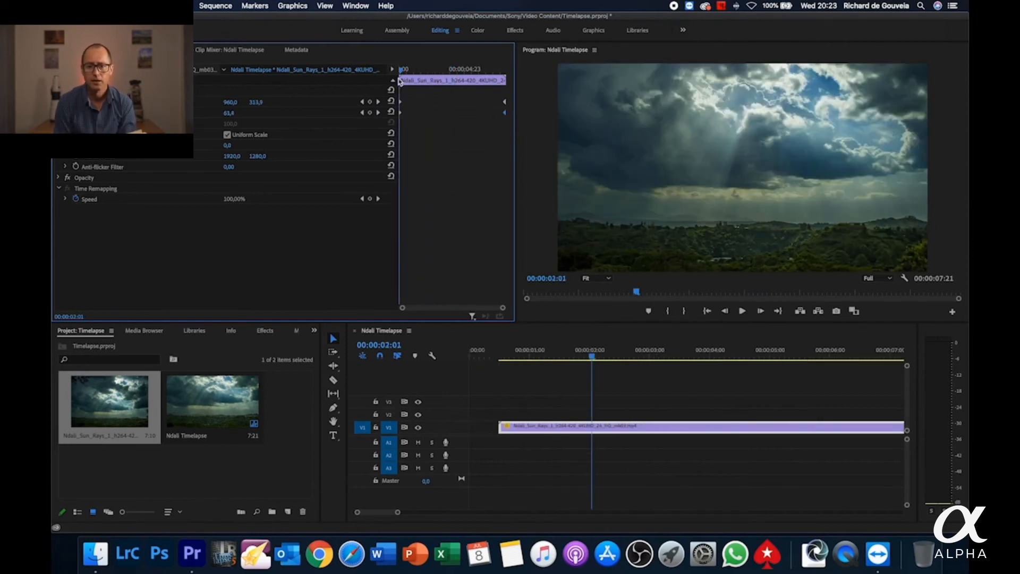
pyautogui.click(563, 389)
pyautogui.press('space')
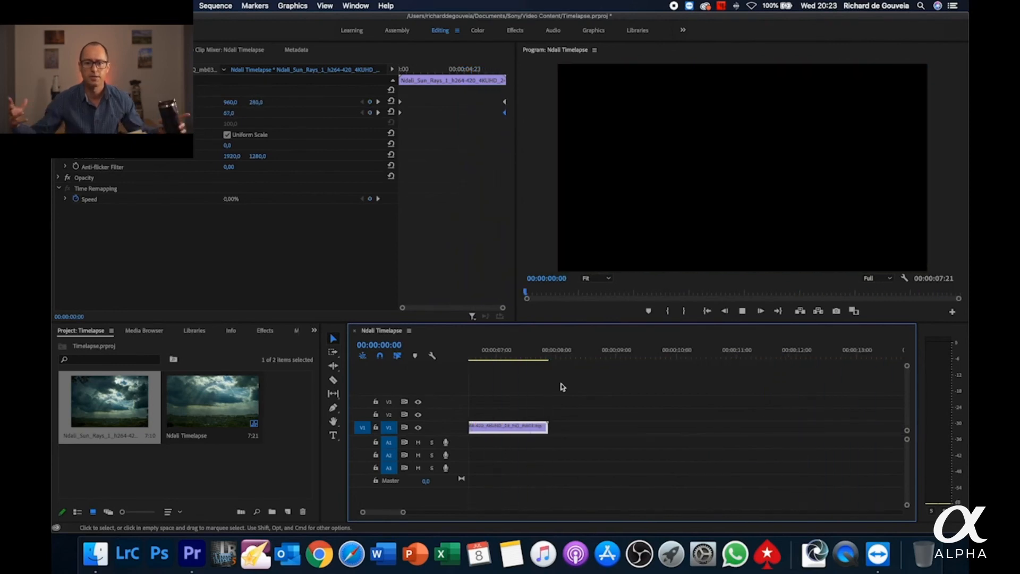
pyautogui.press('space')
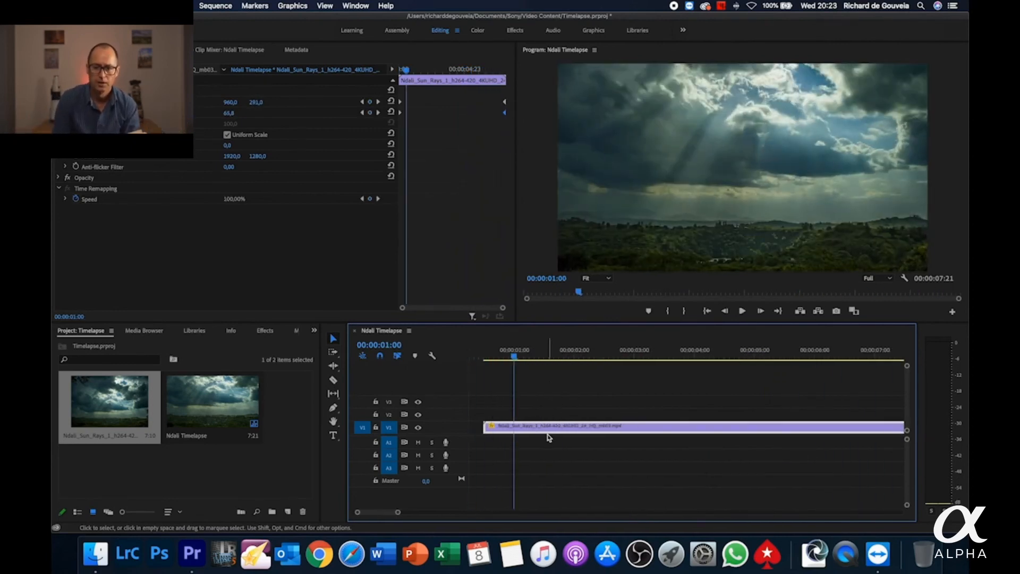
# Move the clip to the sequence's start and export Ndali Timelapse.mp4 as H.264 with the Match Source - High bitrate preset
pyautogui.hscroll(-1, 547, 437)
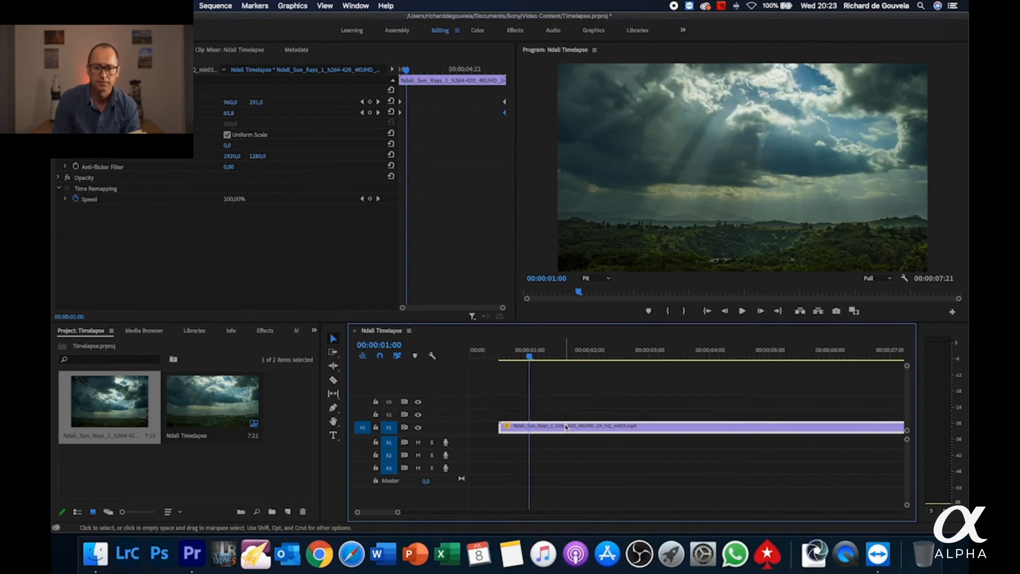
pyautogui.moveTo(567, 426); pyautogui.dragTo(536, 427)
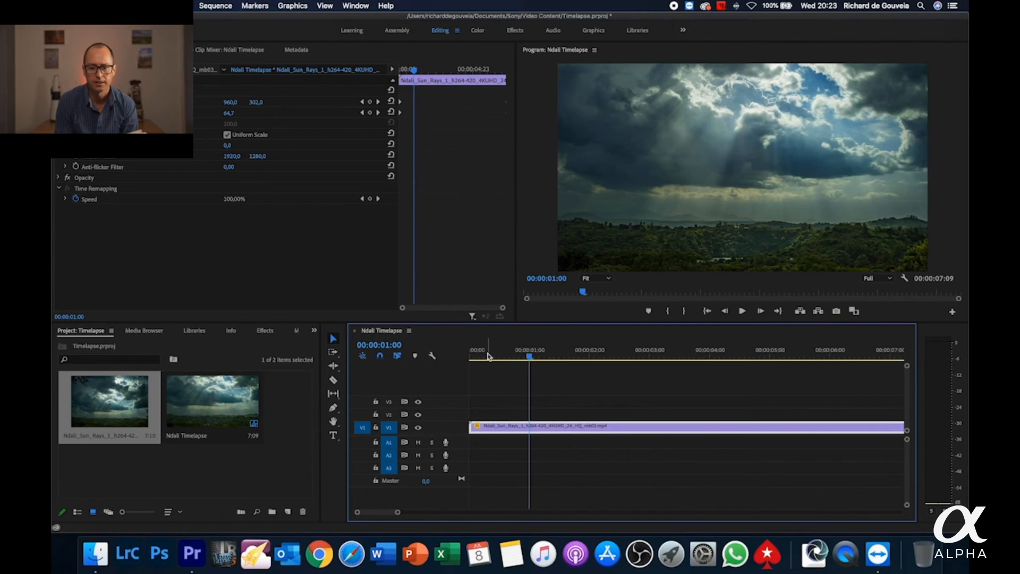
pyautogui.press('super+m')
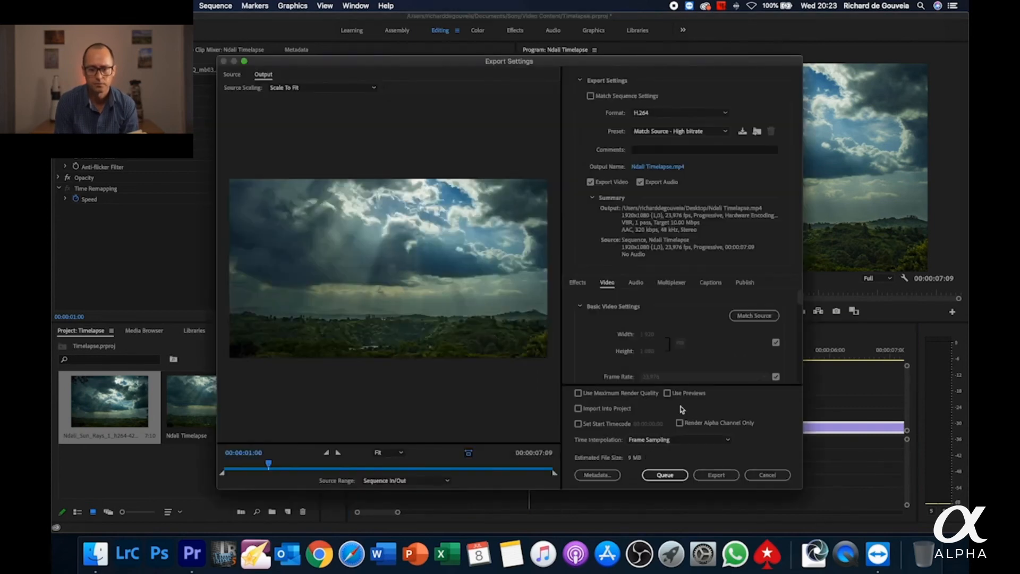
pyautogui.click(717, 476)
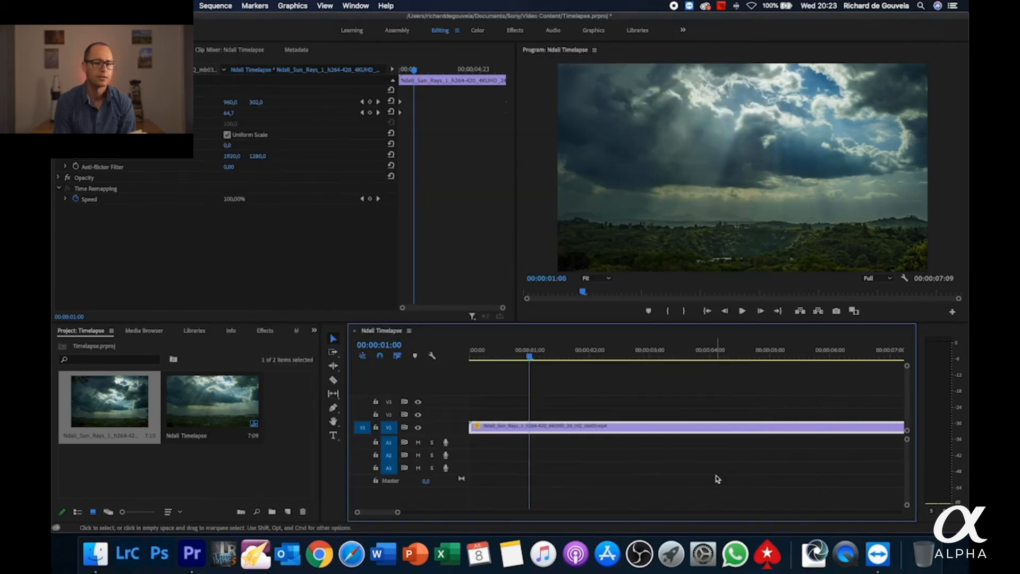
# Switch to Finder and open the exported Ndali Timelapse.mp4 from the Desktop to watch it
pyautogui.click(96, 554)
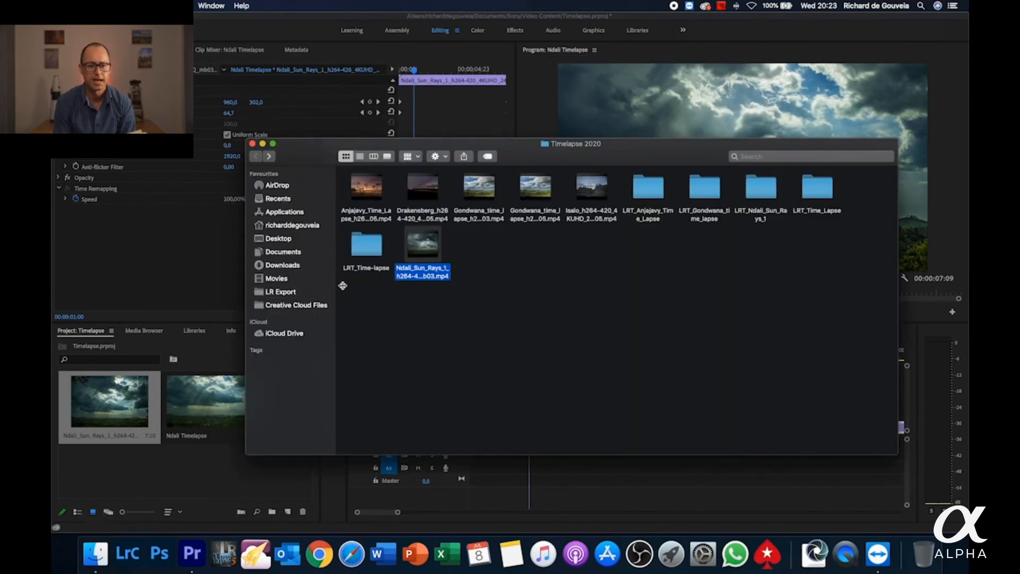
pyautogui.click(283, 239)
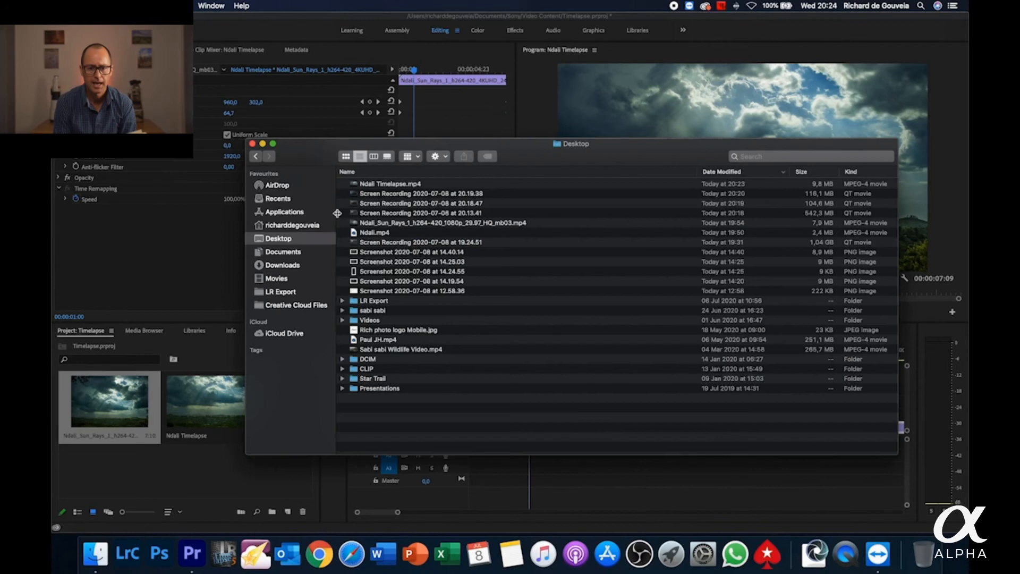
pyautogui.doubleClick(379, 184)
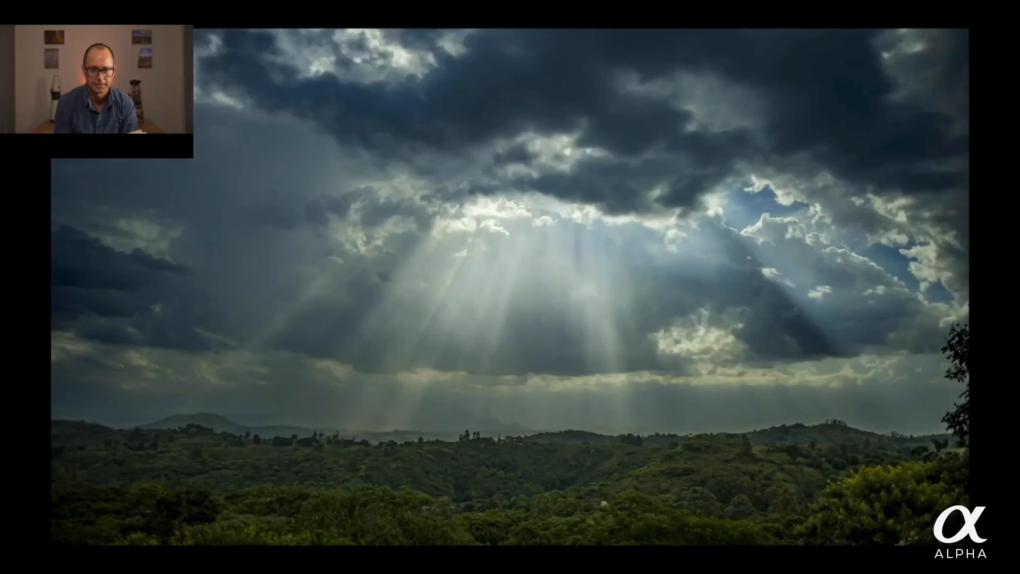
# Switch to LRTimelapse, create eight keyframes for the Time Lapse sequence, and save it with the Holy Grail Wizard's exposure leveling applied
pyautogui.press('Escape')
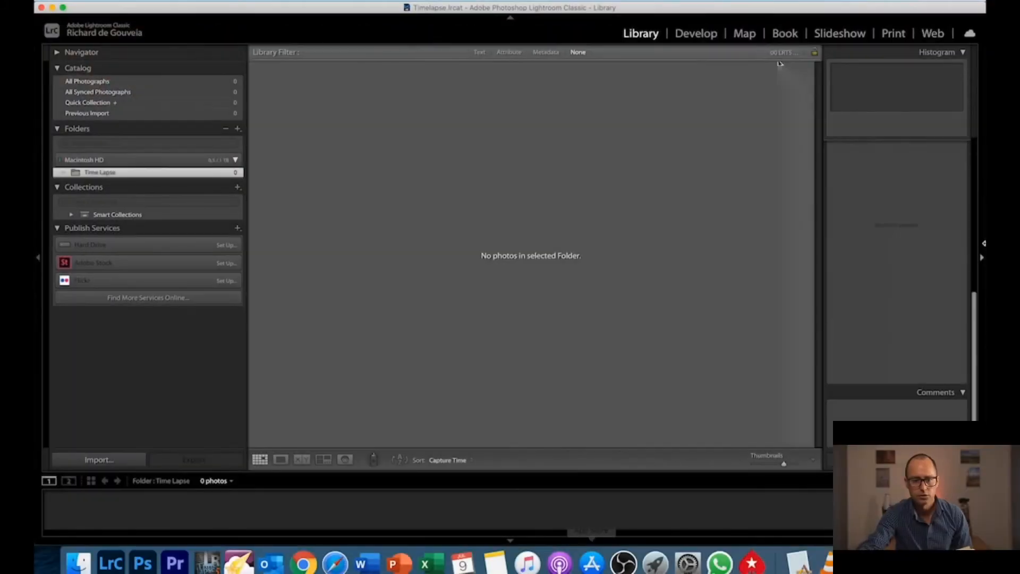
pyautogui.click(208, 563)
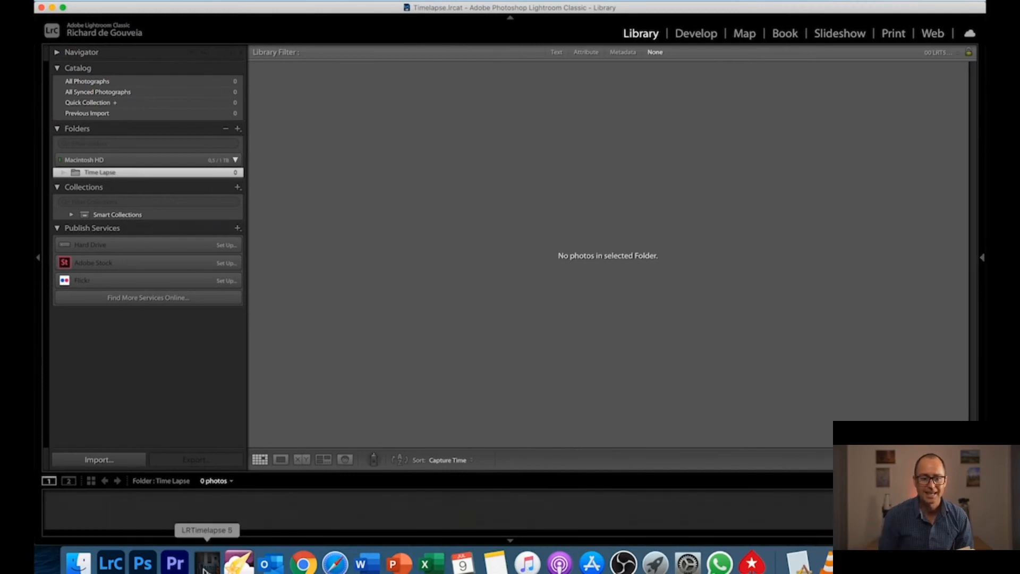
pyautogui.click(464, 66)
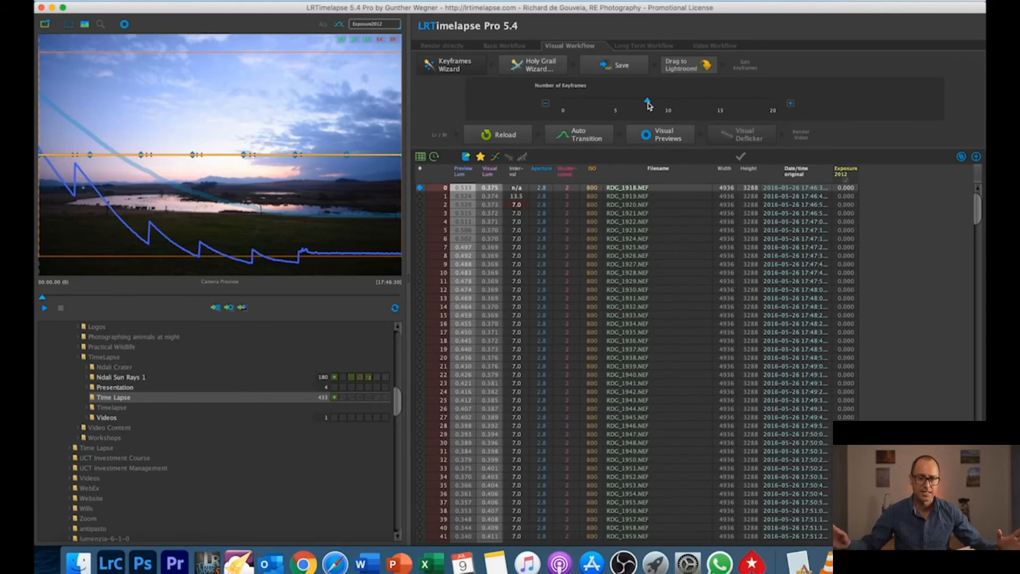
pyautogui.click(553, 68)
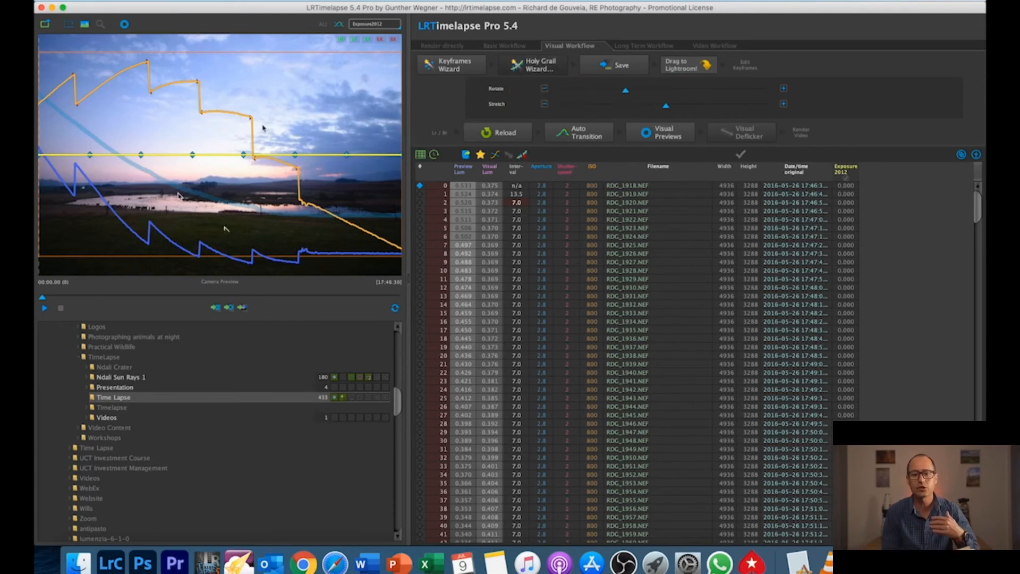
pyautogui.click(611, 69)
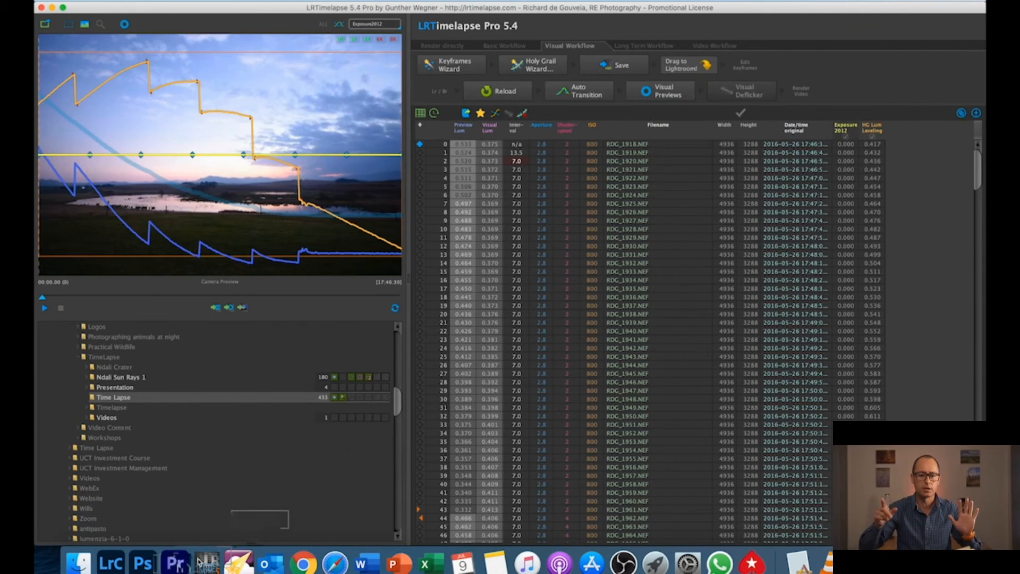
# Switch to Lightroom Classic and import the saved Time Lapse sequence into the Timelapse catalog
pyautogui.click(115, 564)
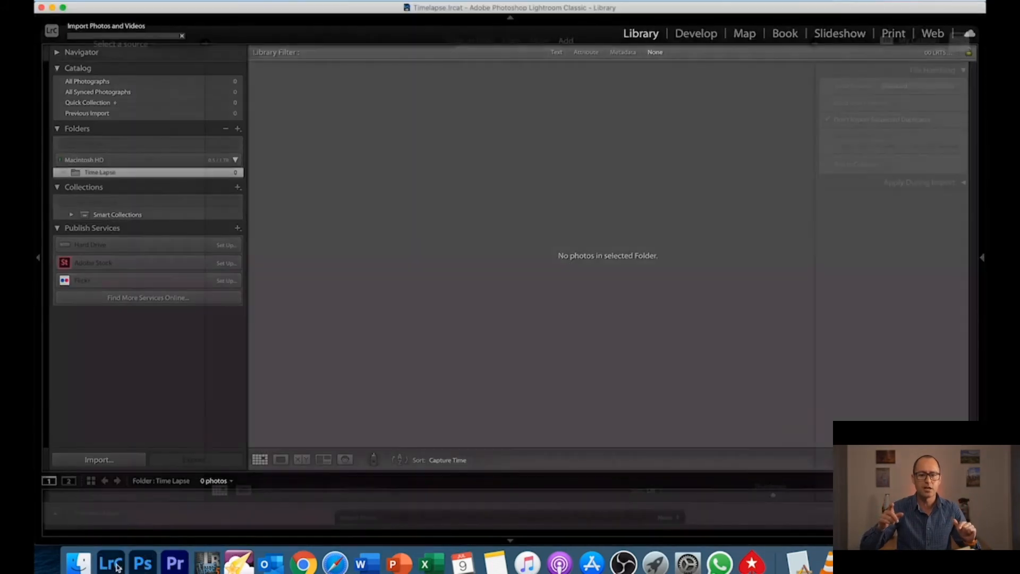
pyautogui.press('super+shift+i')
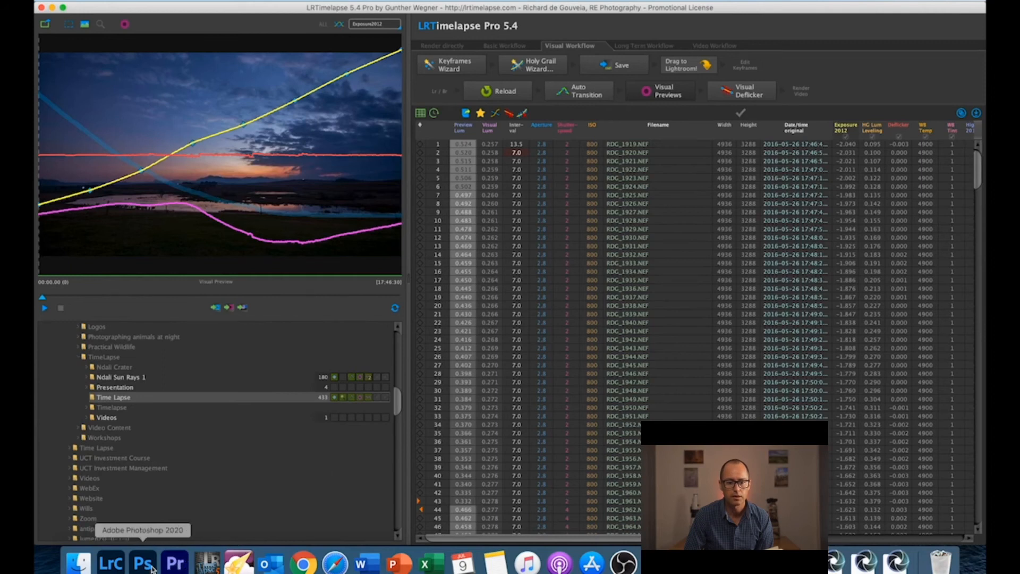
# Switch from LRTimelapse to Lightroom Classic and change the filter preset to 00 LRT5 Full Sequence
pyautogui.click(112, 564)
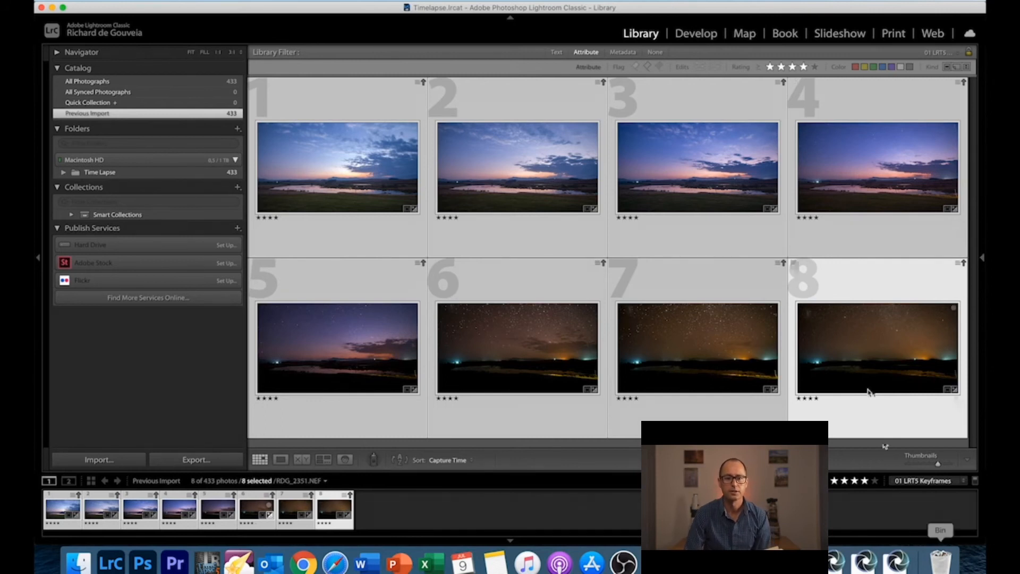
pyautogui.click(923, 482)
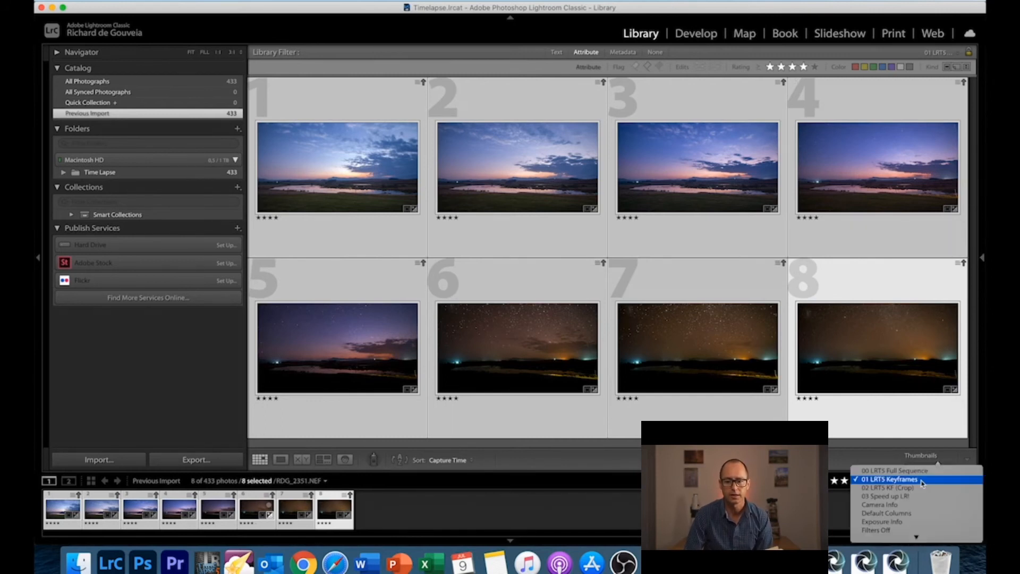
pyautogui.click(913, 470)
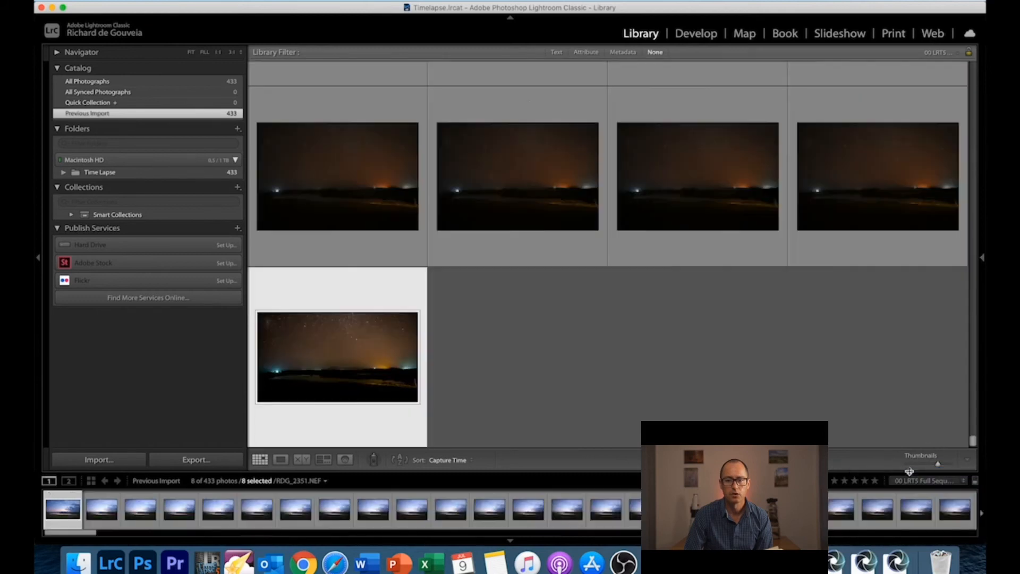
# Read the metadata from the files for all photos in the full sequence and apply the 03 Speed up LR! filter preset
pyautogui.press('super+a')
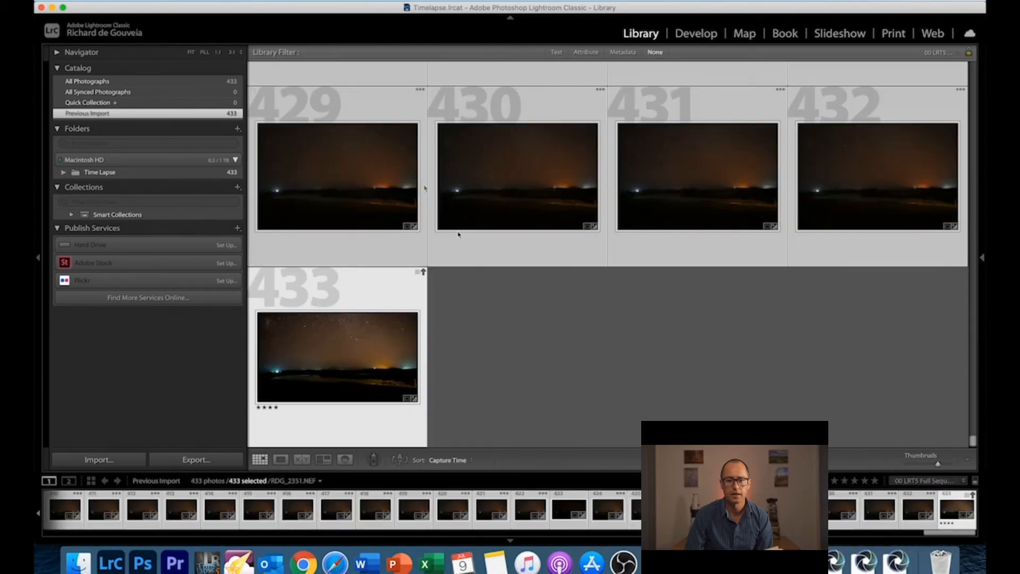
pyautogui.rightClick(365, 178)
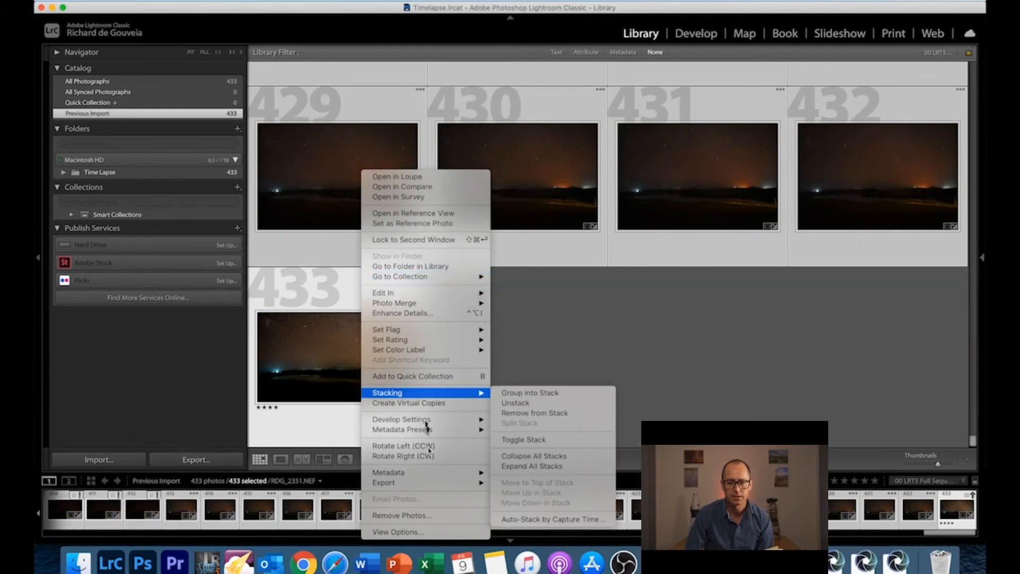
pyautogui.moveTo(425, 473)
pyautogui.click(567, 484)
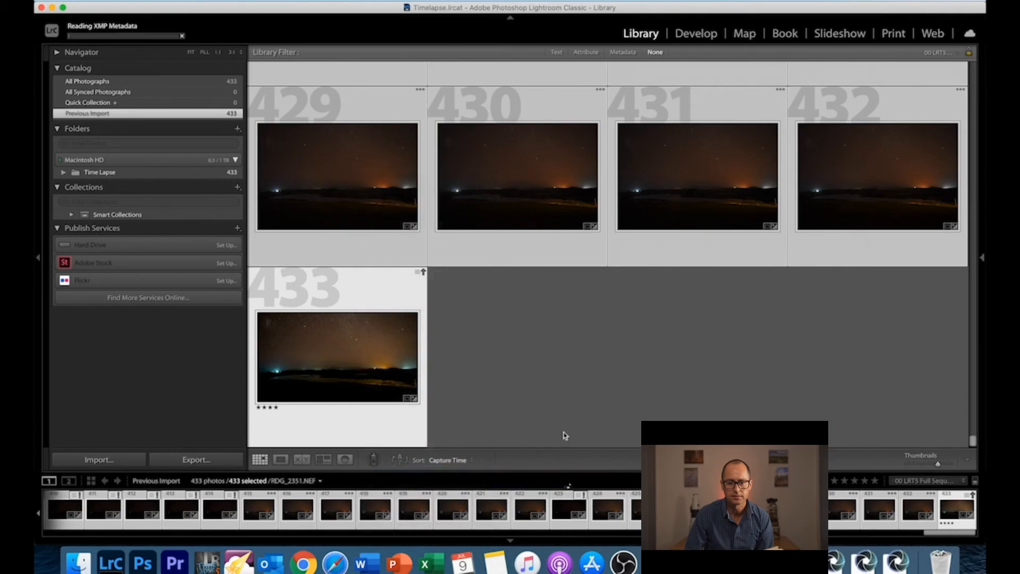
pyautogui.click(963, 481)
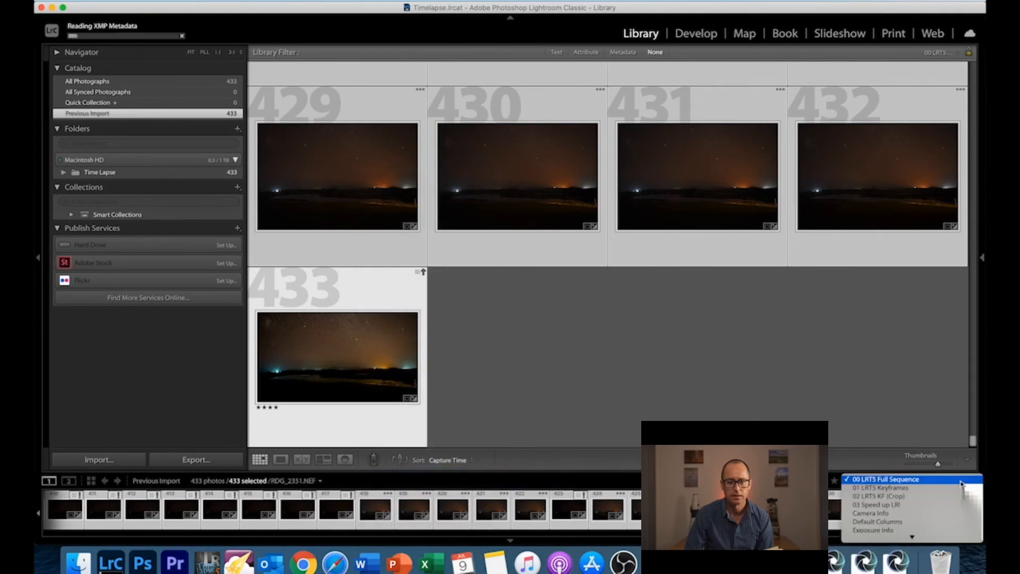
pyautogui.click(928, 505)
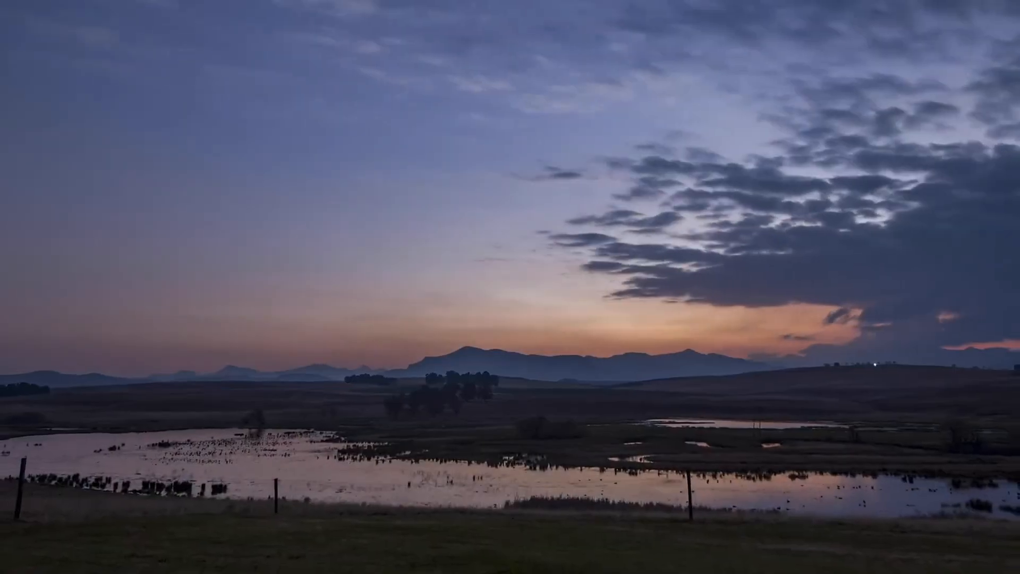